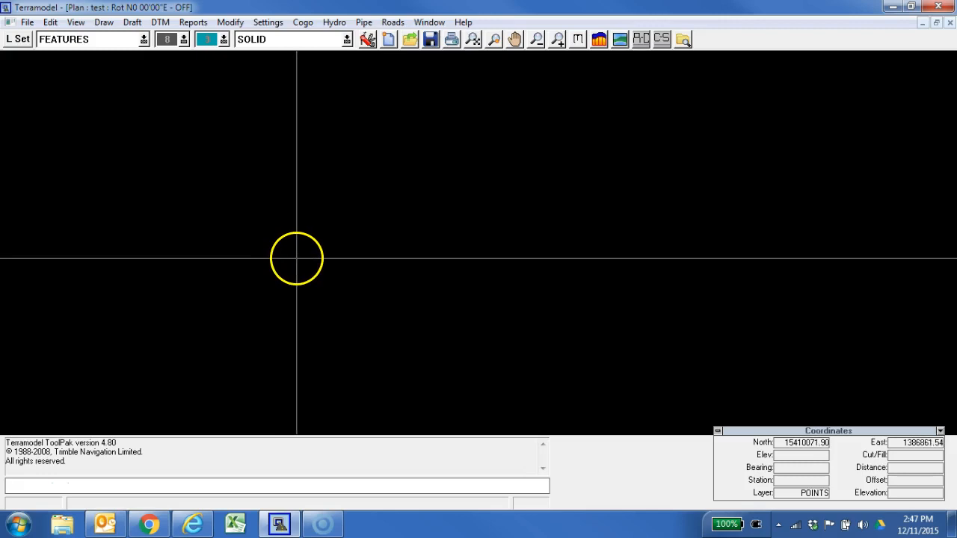
Run the ASCII points import script and browse for the points source file
{"action": "key", "text": "ctrl+i"}
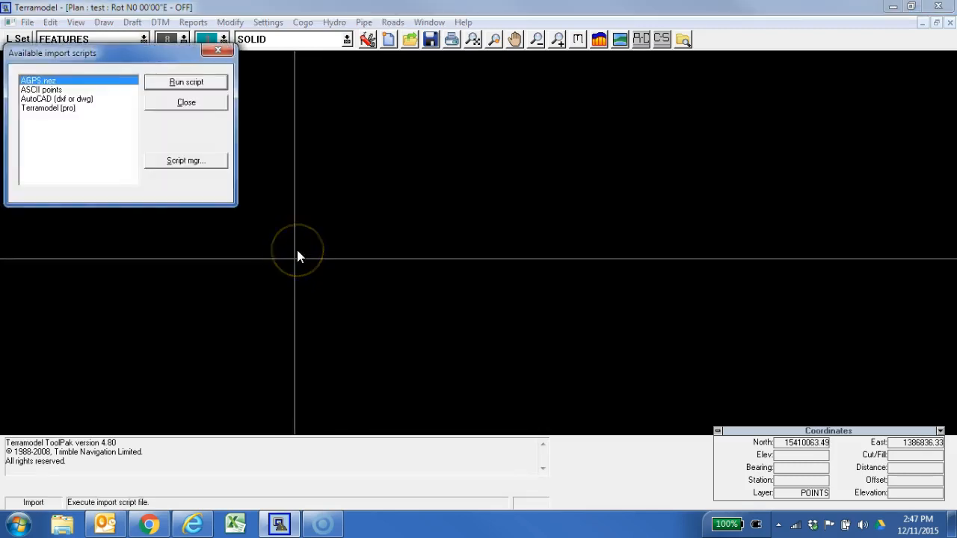
{"action": "left_click", "coordinate": [57, 91]}
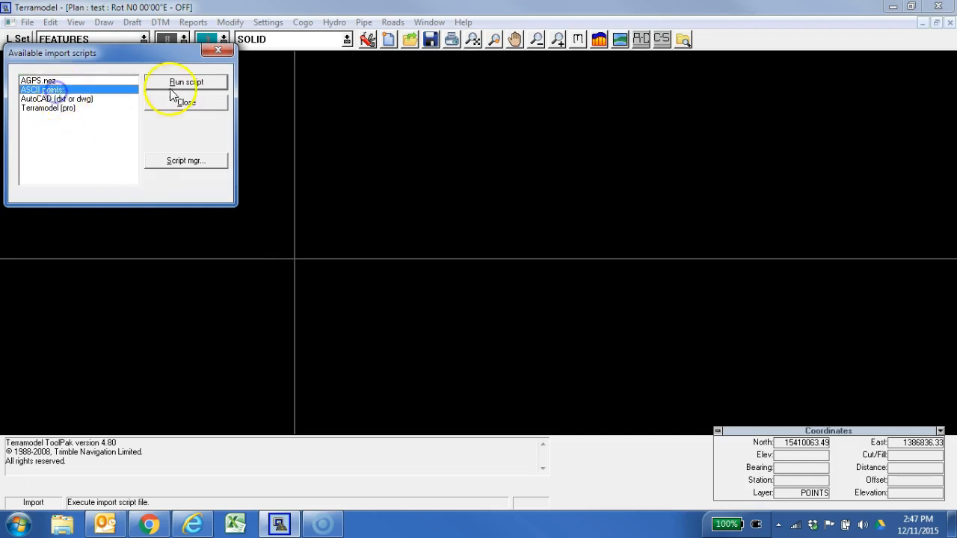
{"action": "left_click", "coordinate": [187, 81]}
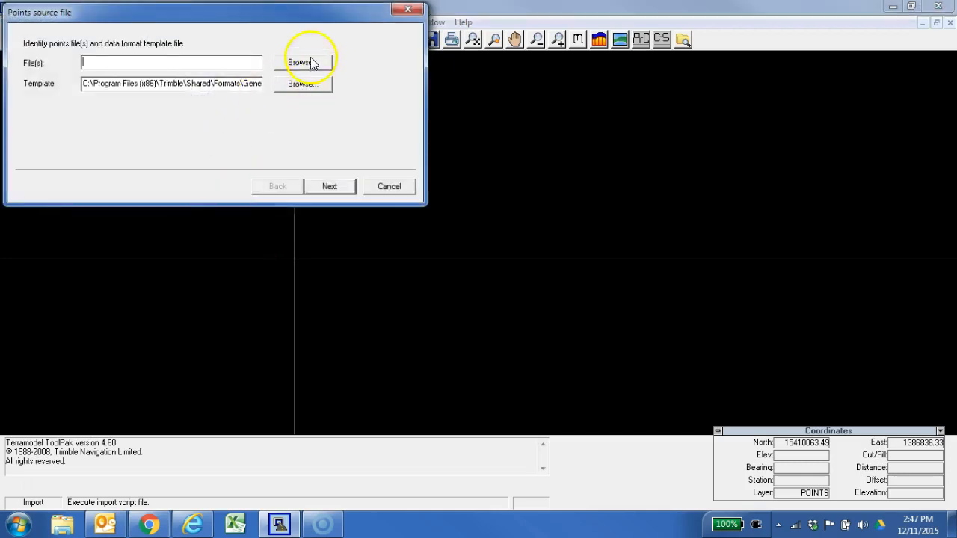
{"action": "left_click", "coordinate": [302, 63]}
{"action": "left_click", "coordinate": [218, 200]}
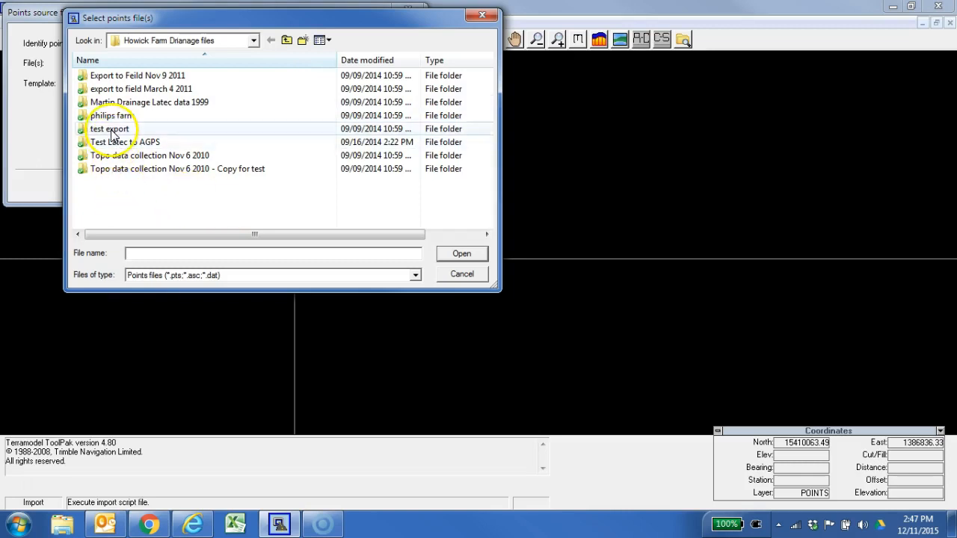
{"action": "double_click", "coordinate": [131, 168]}
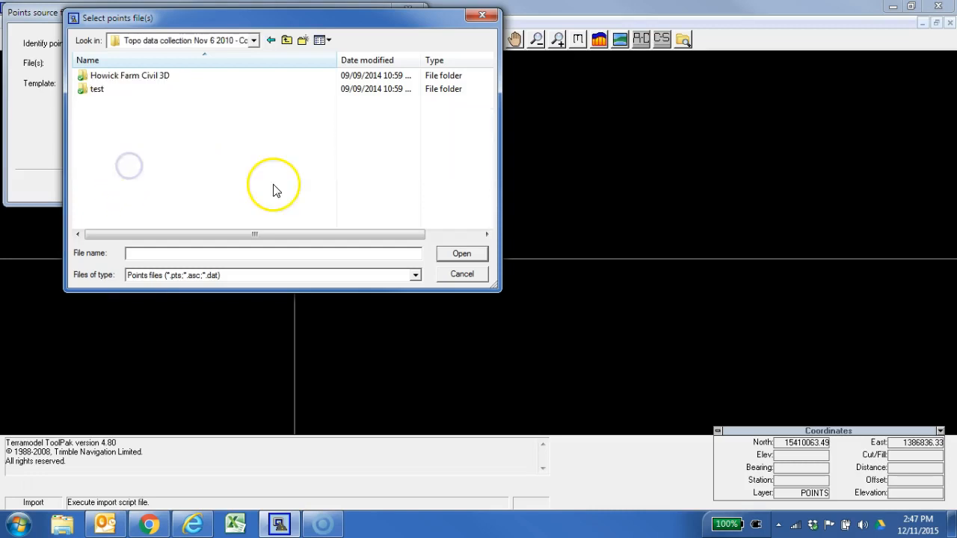
{"action": "double_click", "coordinate": [97, 89]}
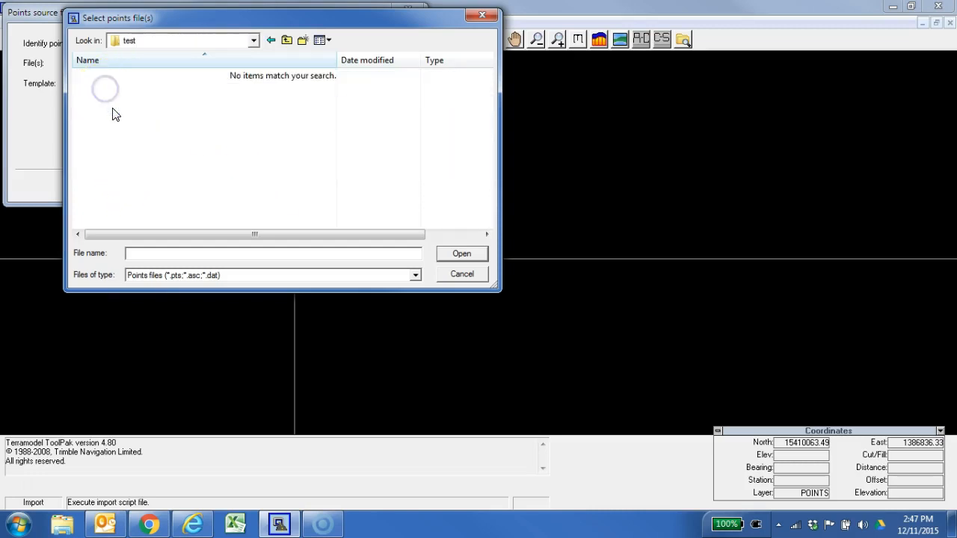
{"action": "left_click", "coordinate": [287, 40]}
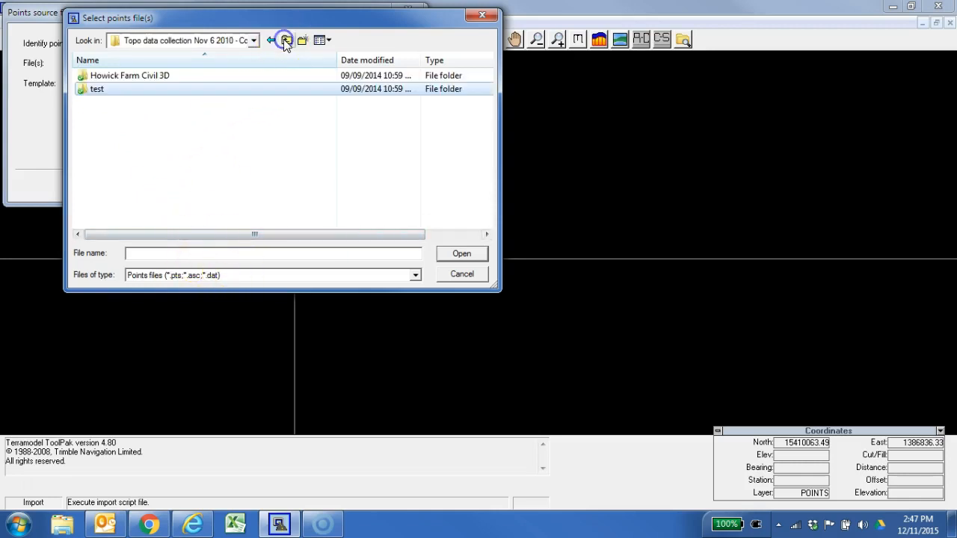
{"action": "left_click", "coordinate": [286, 40]}
Choose howickfarm_10.nez from the Topo data collection Nov 6 2010 folder as the points file, listing misc. point files (*.*)
{"action": "double_click", "coordinate": [128, 154]}
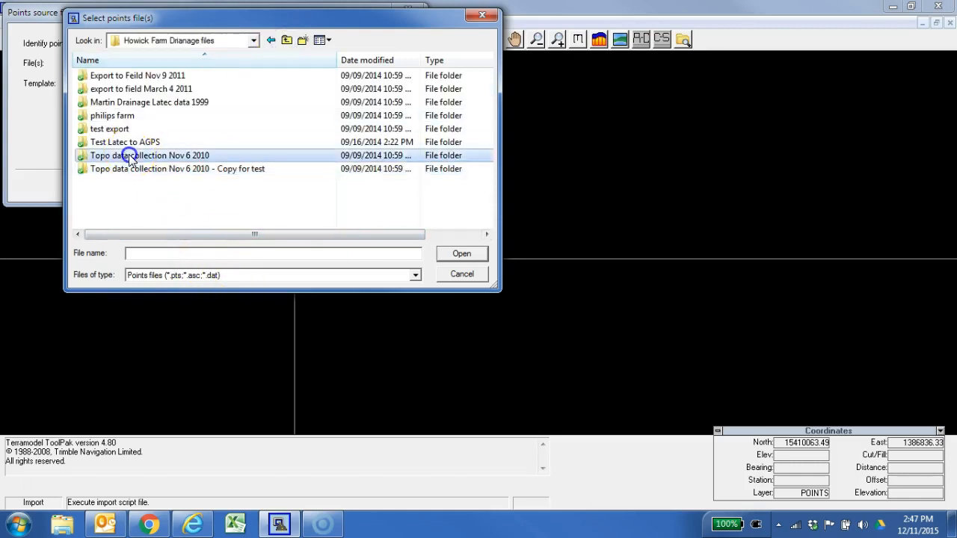
{"action": "left_click", "coordinate": [269, 275]}
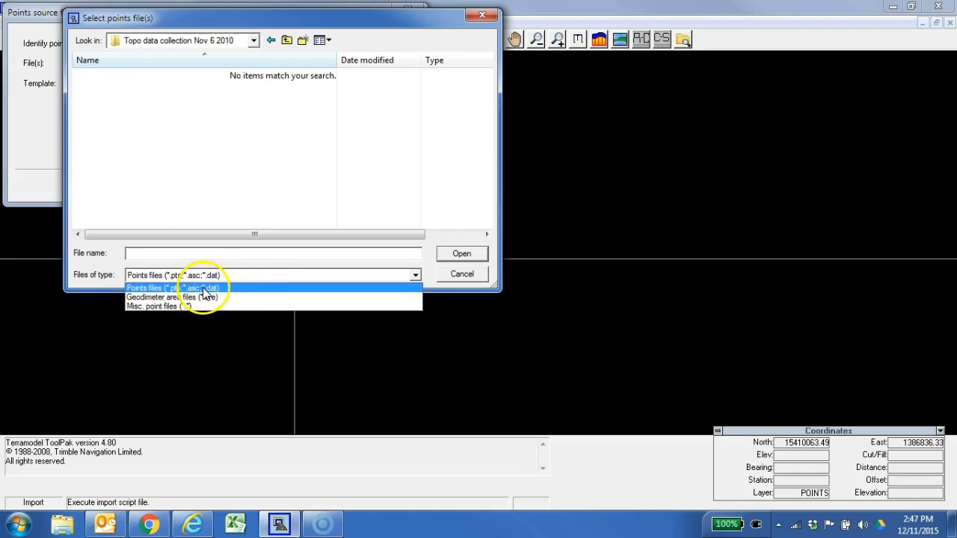
{"action": "left_click", "coordinate": [197, 305]}
{"action": "left_click", "coordinate": [125, 101]}
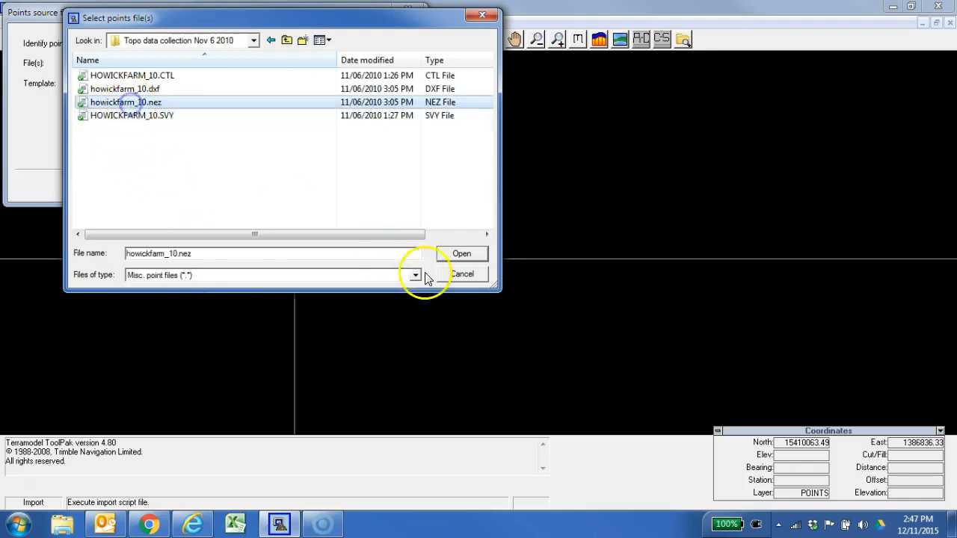
{"action": "left_click", "coordinate": [461, 253]}
Complete the points import with the data order P N E Z D and point descriptor expansion left off
{"action": "left_click", "coordinate": [332, 189]}
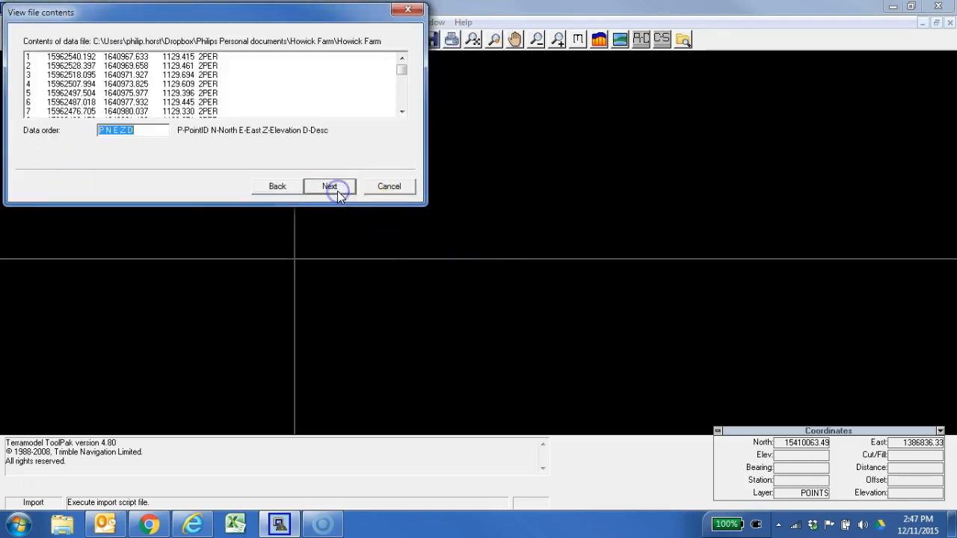
{"action": "left_click", "coordinate": [335, 190]}
{"action": "left_click", "coordinate": [335, 191]}
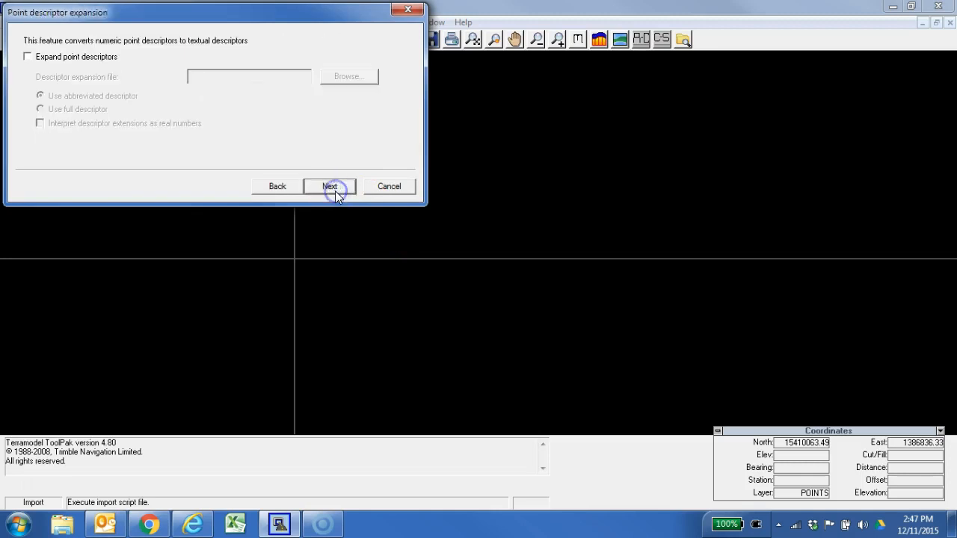
{"action": "left_click", "coordinate": [335, 191]}
{"action": "left_click", "coordinate": [335, 191]}
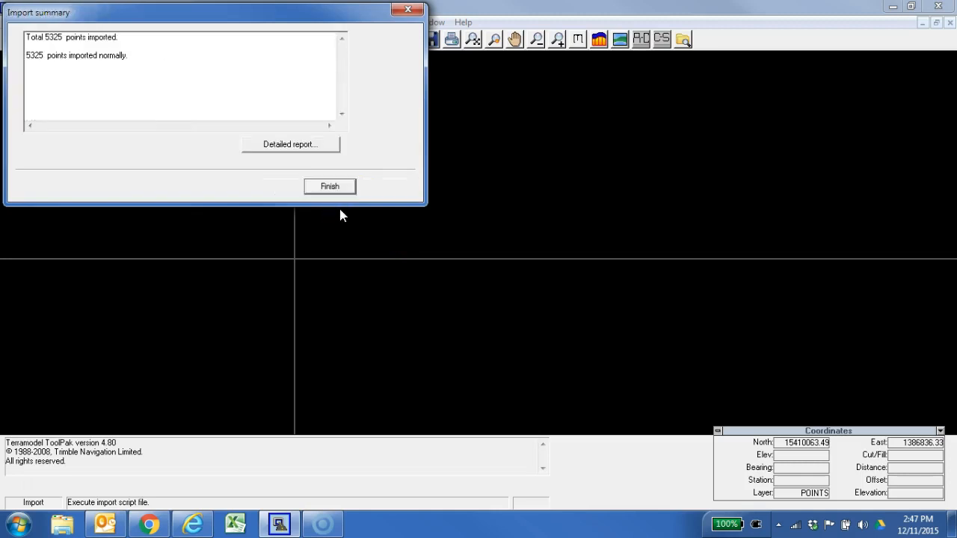
{"action": "left_click", "coordinate": [336, 184]}
{"action": "scroll", "coordinate": [404, 232], "scroll_direction": "down", "scroll_amount": 2}
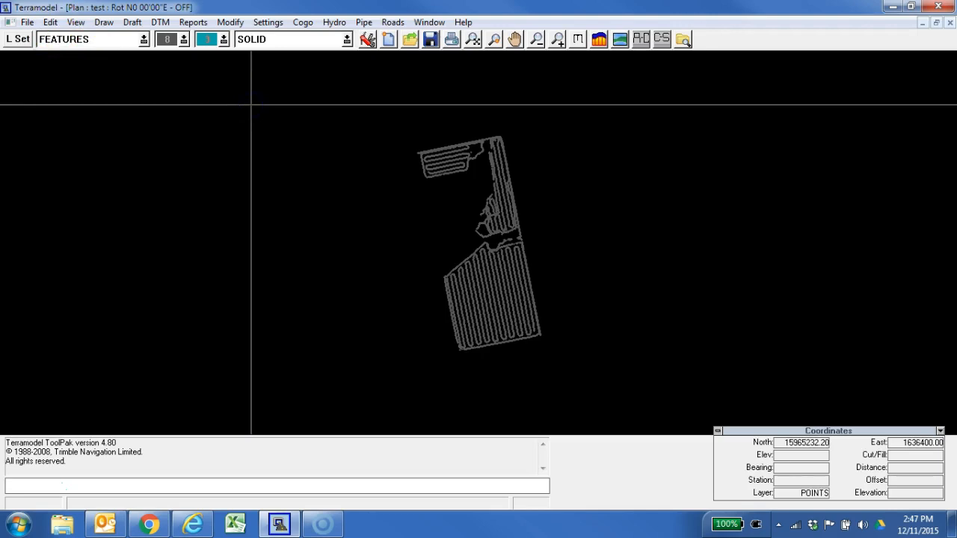
Import the AutoCAD file howickfarm_10.dxf from the Topo data collection Nov 6 2010 - Copy for test folder into the Plan view
{"action": "key", "text": "ctrl+i"}
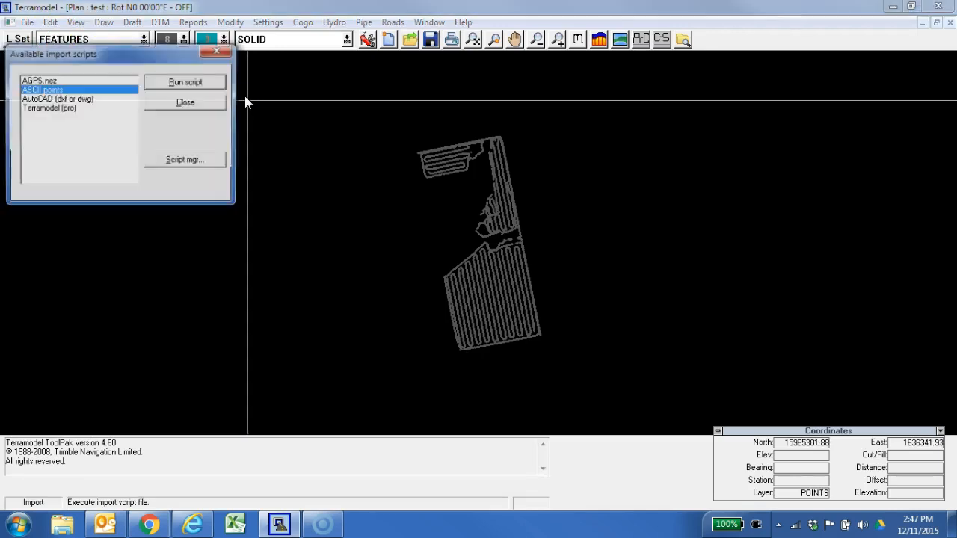
{"action": "left_click", "coordinate": [83, 99]}
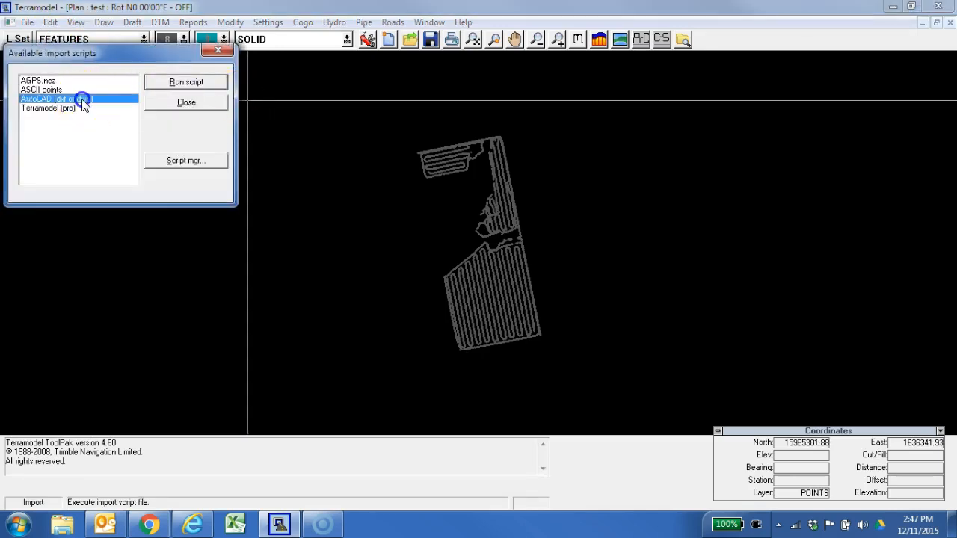
{"action": "left_click", "coordinate": [192, 88]}
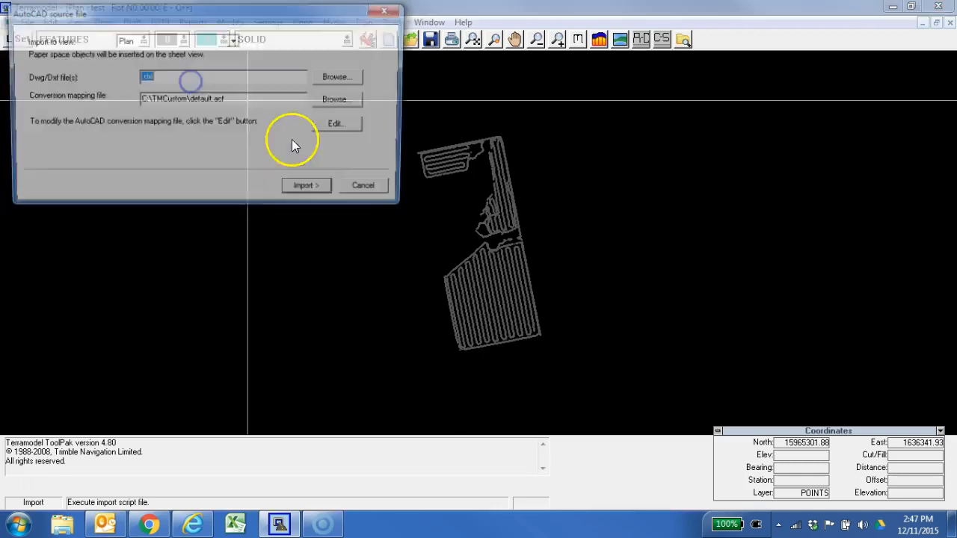
{"action": "left_click", "coordinate": [361, 76]}
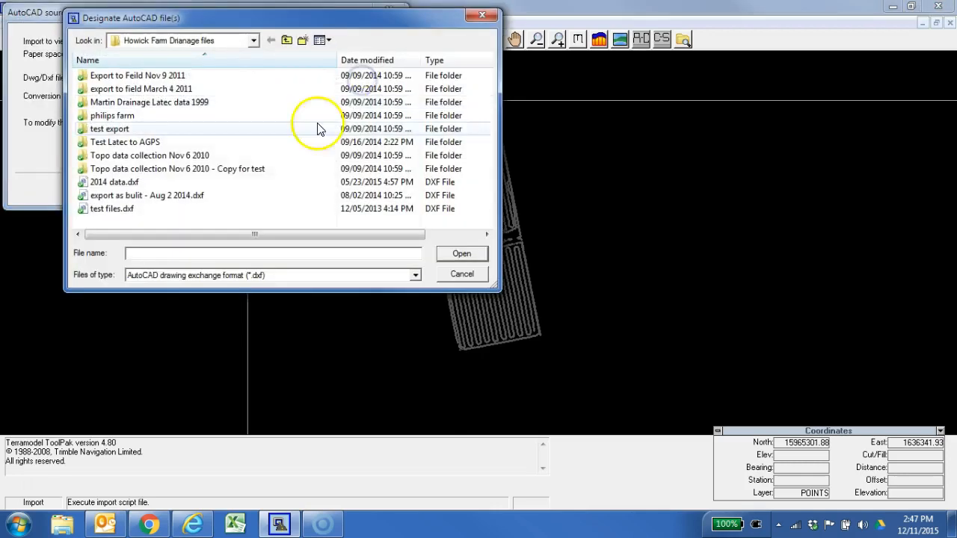
{"action": "double_click", "coordinate": [160, 168]}
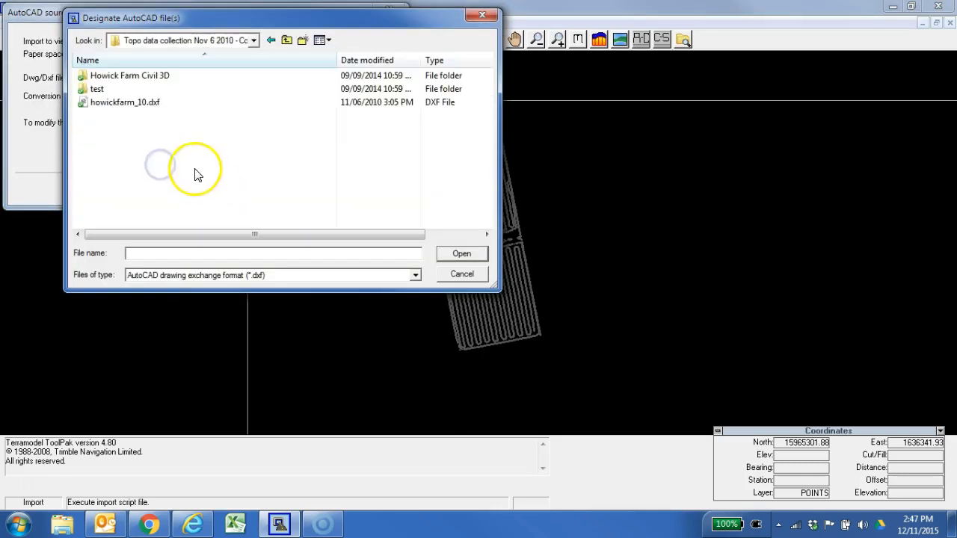
{"action": "left_click", "coordinate": [139, 102]}
{"action": "left_click", "coordinate": [457, 254]}
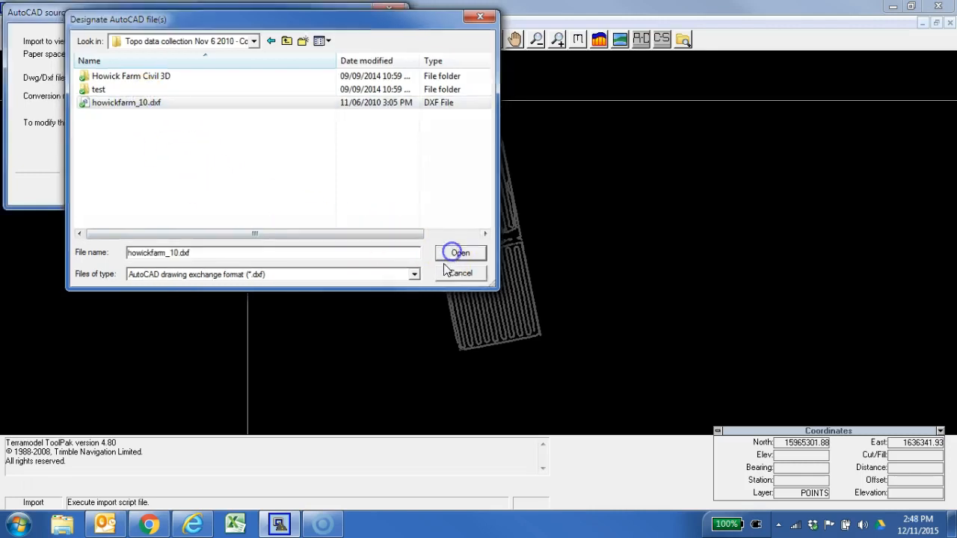
{"action": "left_click", "coordinate": [306, 187]}
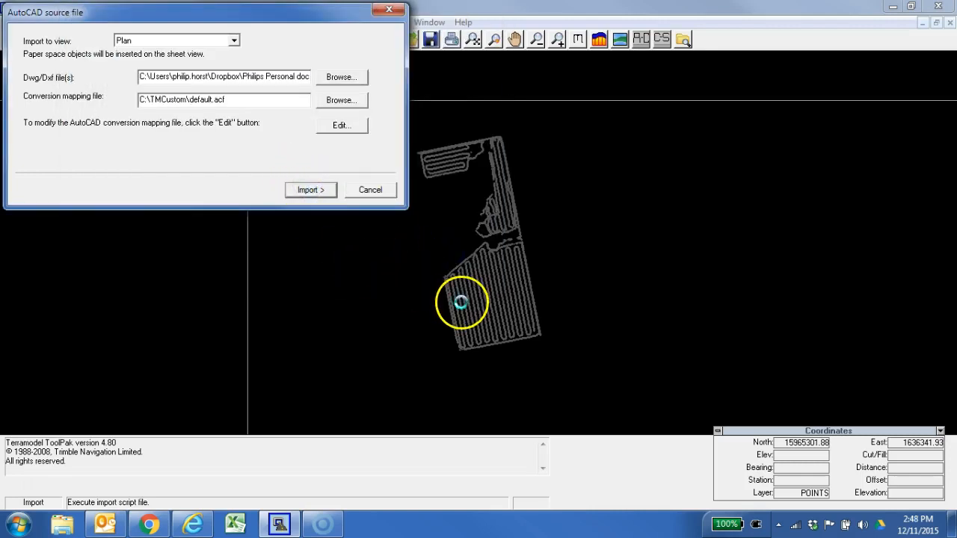
{"action": "left_click", "coordinate": [561, 310]}
{"action": "scroll", "coordinate": [495, 305], "scroll_direction": "up", "scroll_amount": 8}
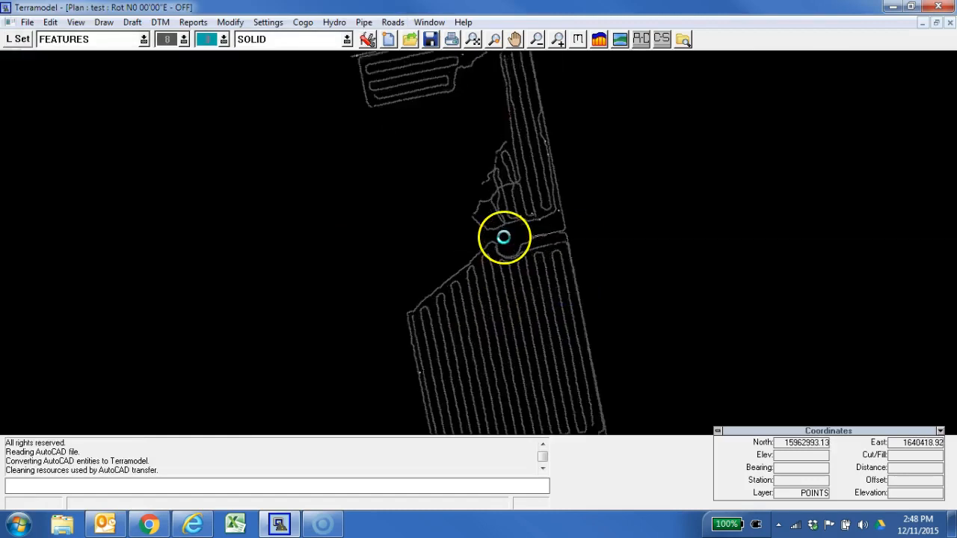
{"action": "scroll", "coordinate": [749, 180], "scroll_direction": "down", "scroll_amount": 8}
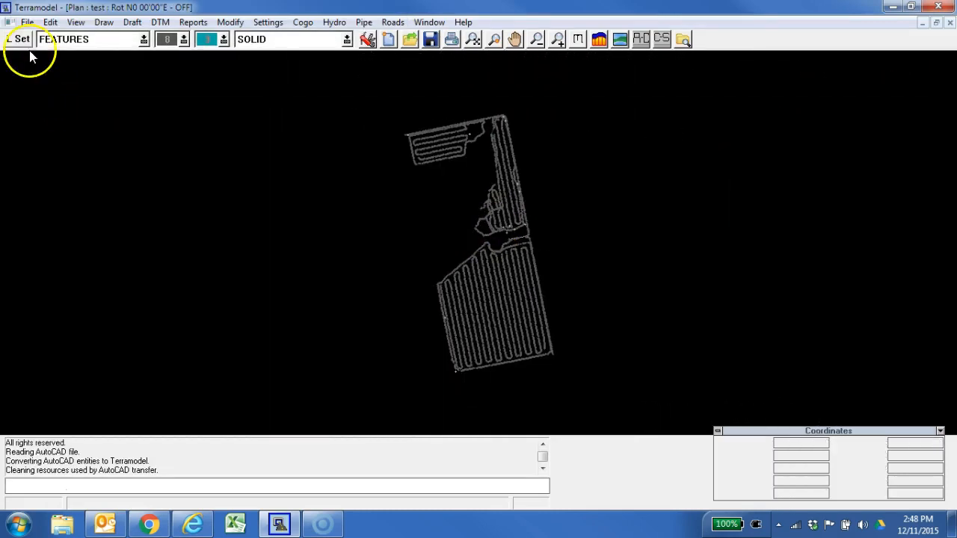
Make PLOT BOX the current layer
{"action": "left_click", "coordinate": [110, 40]}
{"action": "left_click", "coordinate": [144, 41]}
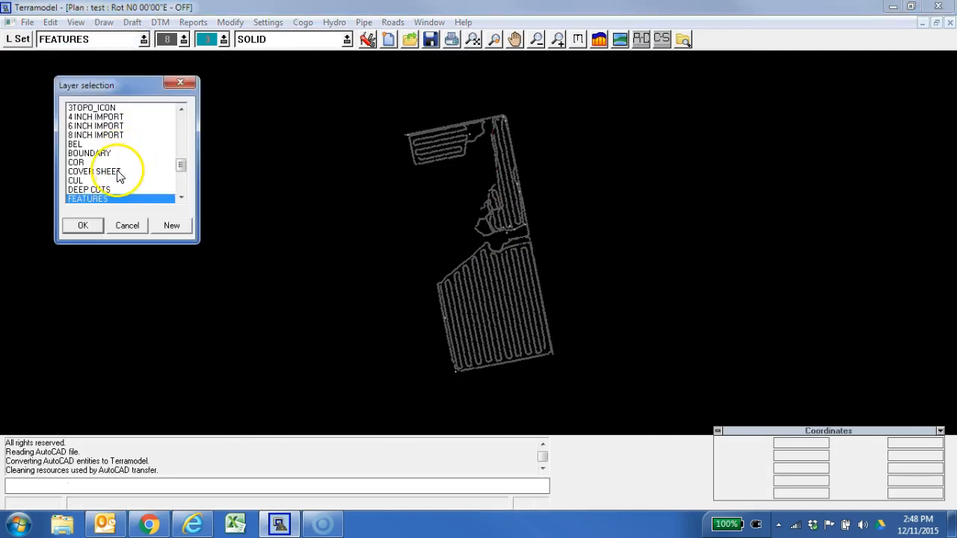
{"action": "key", "text": "p"}
{"action": "scroll", "coordinate": [112, 183], "scroll_direction": "down", "scroll_amount": 3}
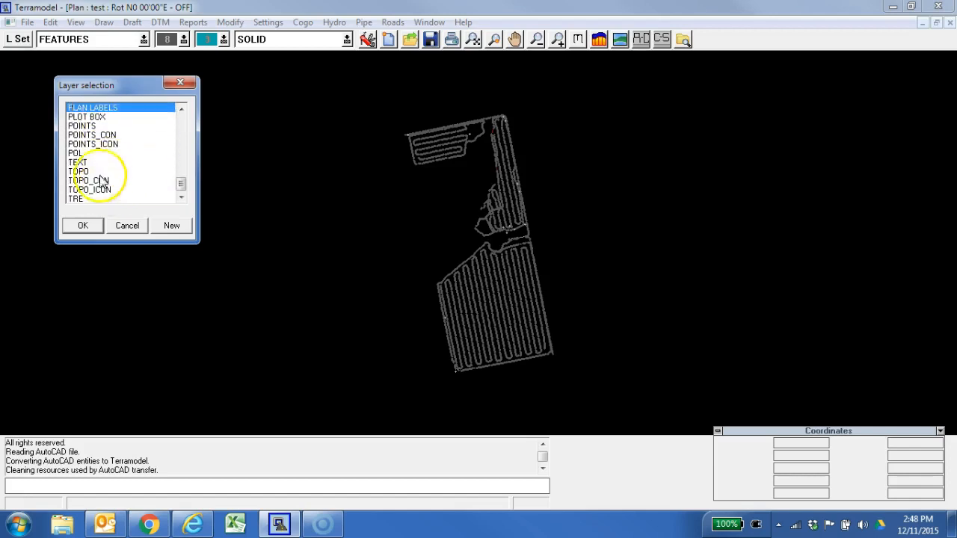
{"action": "left_click", "coordinate": [88, 117]}
{"action": "left_click", "coordinate": [83, 225]}
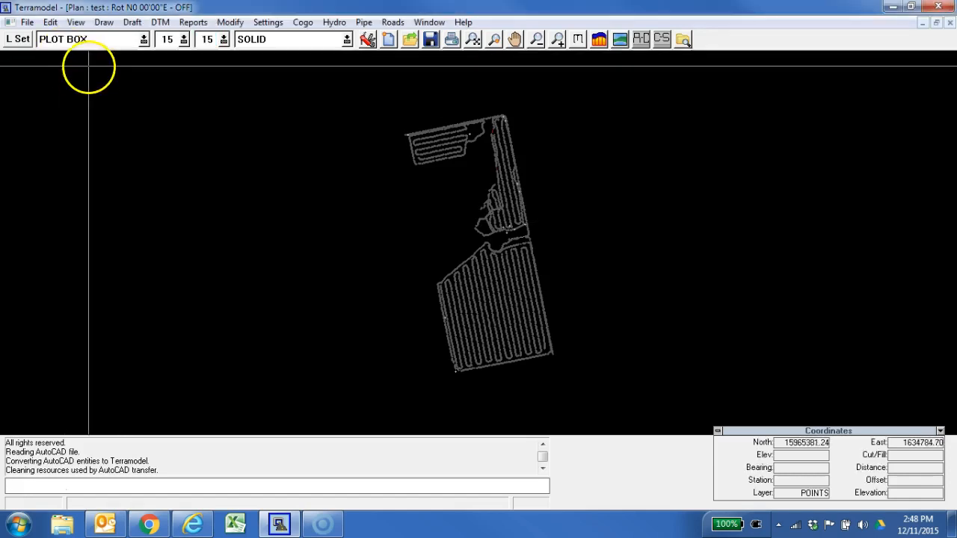
Start the Plot box polyline command for the imported field
{"action": "left_click", "coordinate": [98, 25]}
{"action": "mouse_move", "coordinate": [136, 98]}
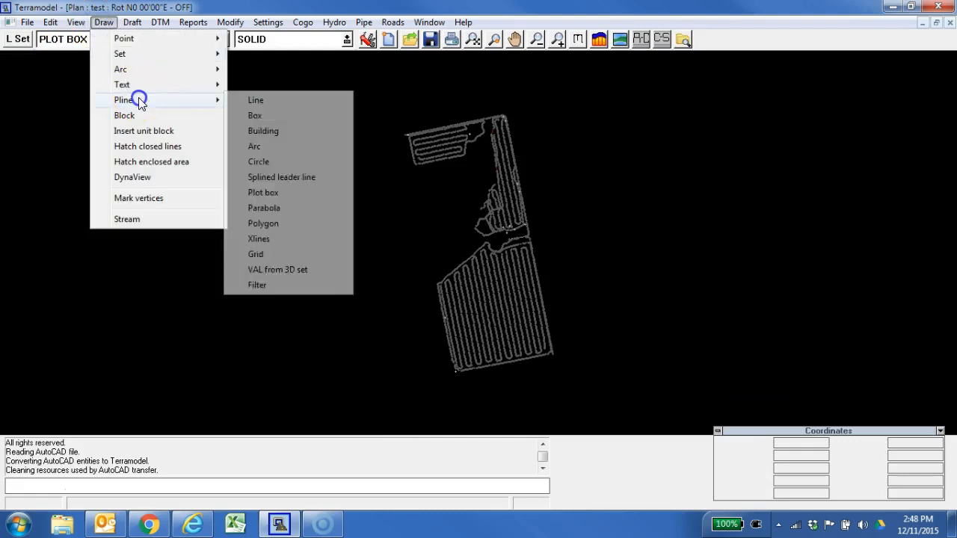
{"action": "left_click", "coordinate": [271, 189]}
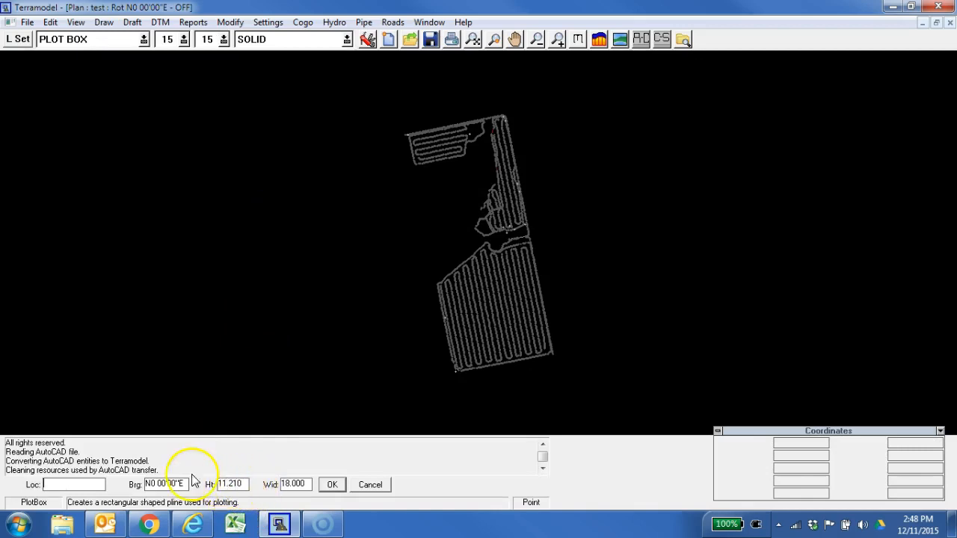
{"action": "left_click", "coordinate": [432, 23]}
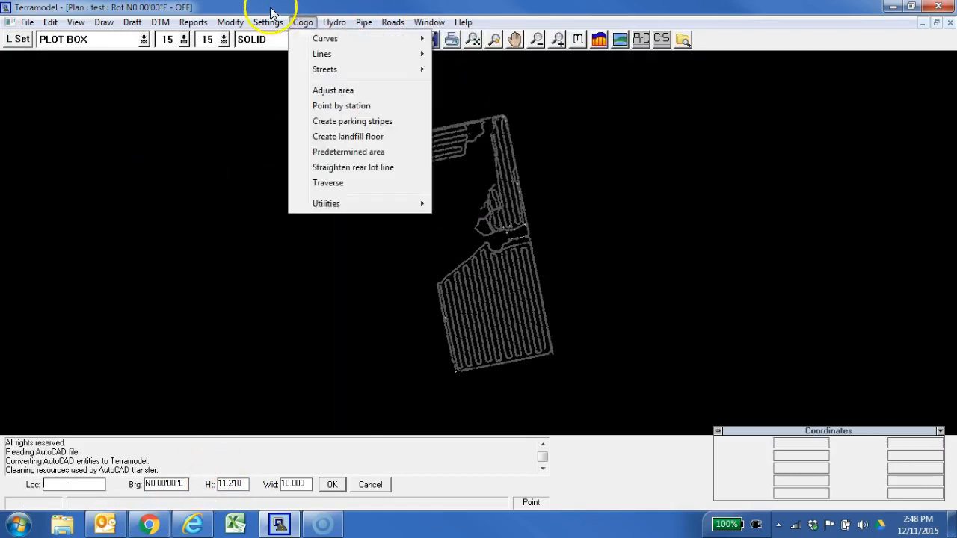
{"action": "left_click", "coordinate": [92, 12]}
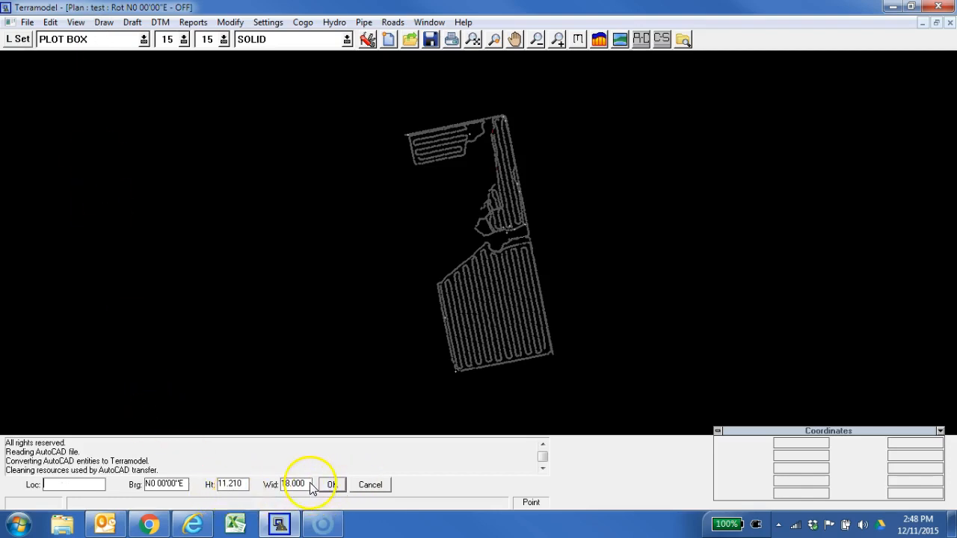
{"action": "left_click", "coordinate": [103, 22]}
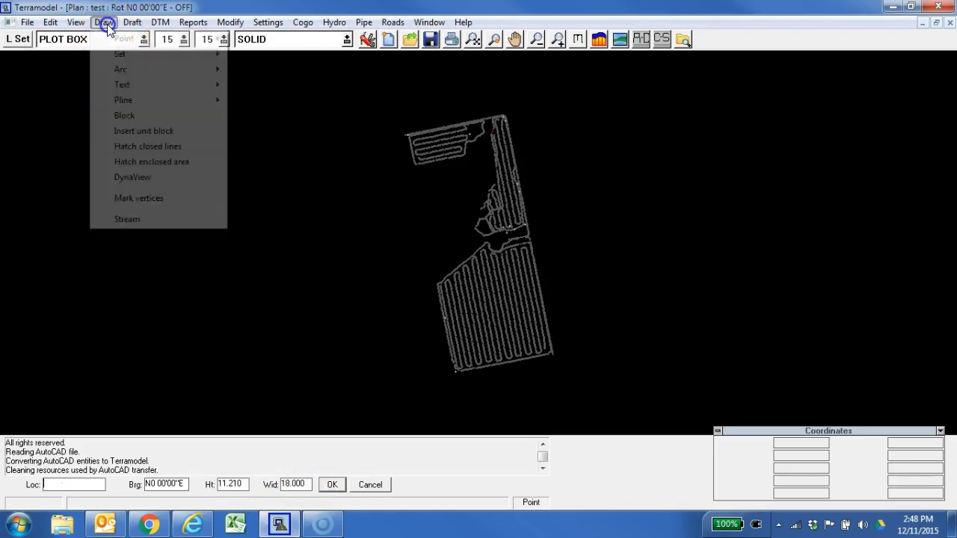
{"action": "left_click", "coordinate": [105, 23]}
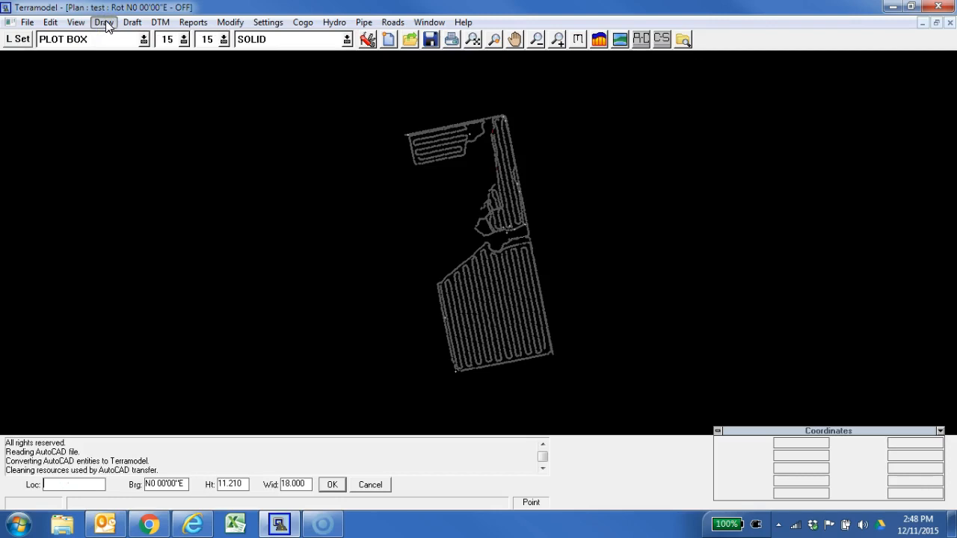
{"action": "left_click", "coordinate": [105, 23]}
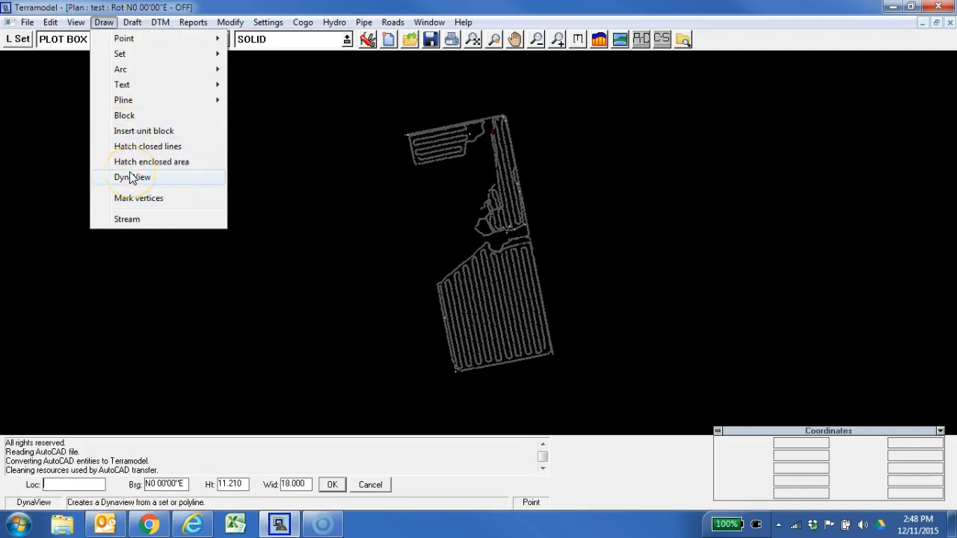
Switch to the Sheet view to look up the dimensions of the landscape plot sheets
{"action": "left_click", "coordinate": [75, 22]}
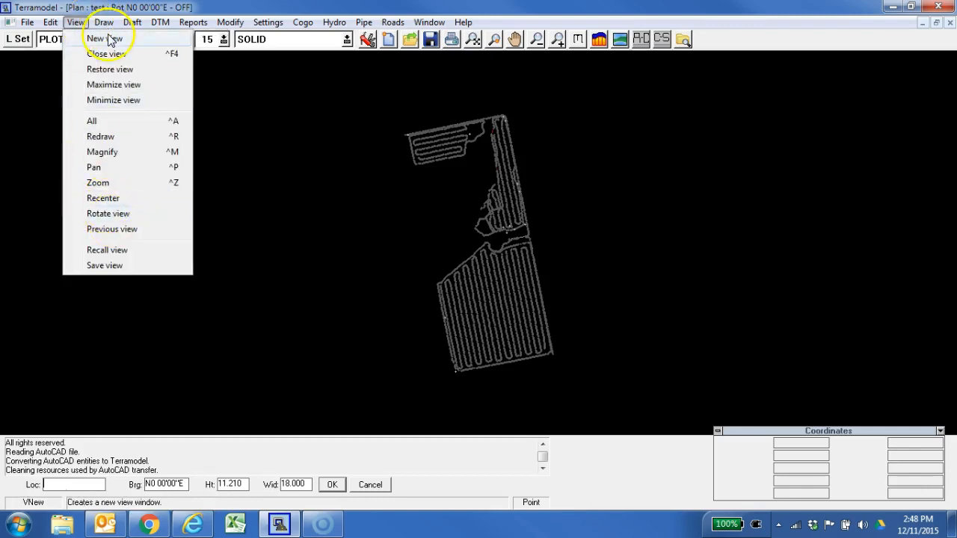
{"action": "left_click", "coordinate": [109, 39]}
{"action": "left_click", "coordinate": [100, 485]}
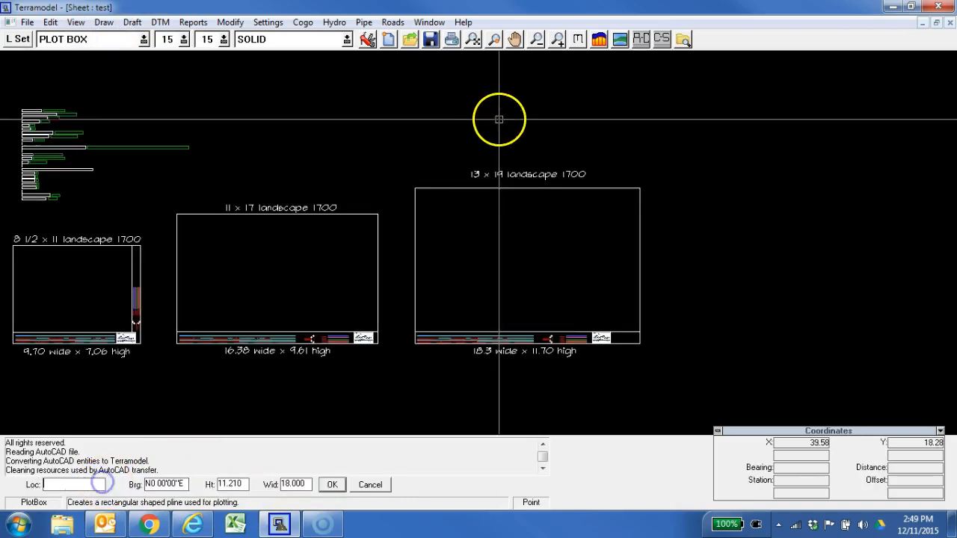
Compare the Plan and Sheet views and read the width and height noted below the 13 x 19 landscape sheet
{"action": "left_click", "coordinate": [429, 21]}
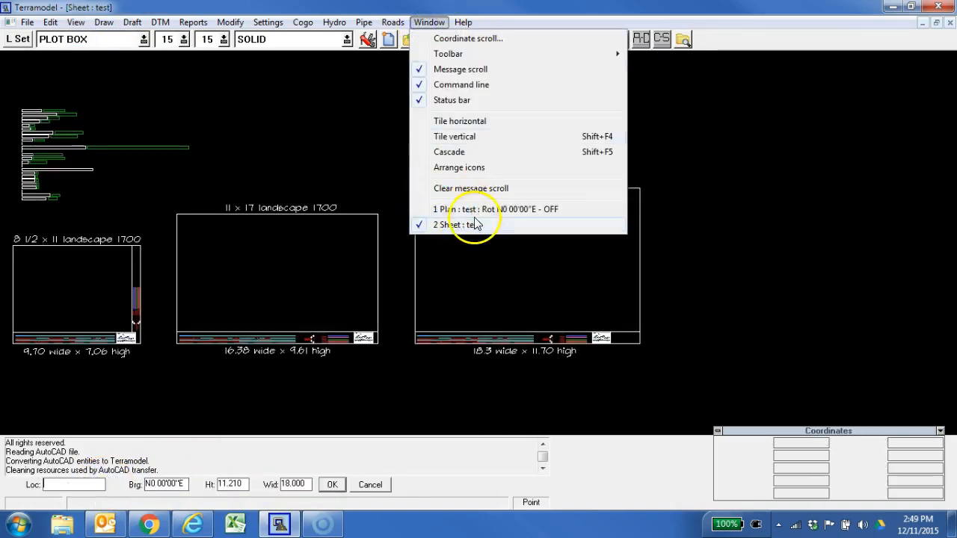
{"action": "left_click", "coordinate": [739, 203]}
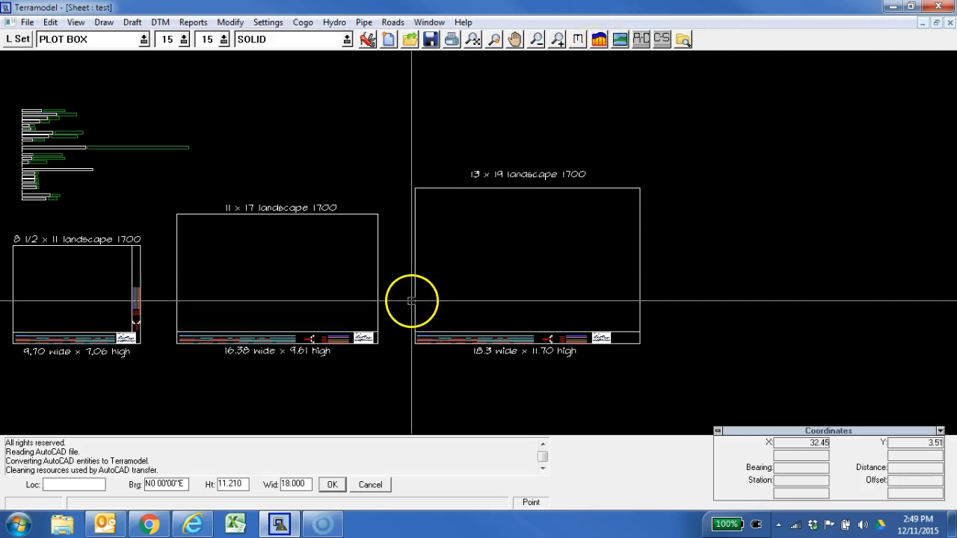
{"action": "key", "text": "ctrl+Tab"}
{"action": "key", "text": "ctrl+Tab"}
{"action": "key", "text": "ctrl+Tab"}
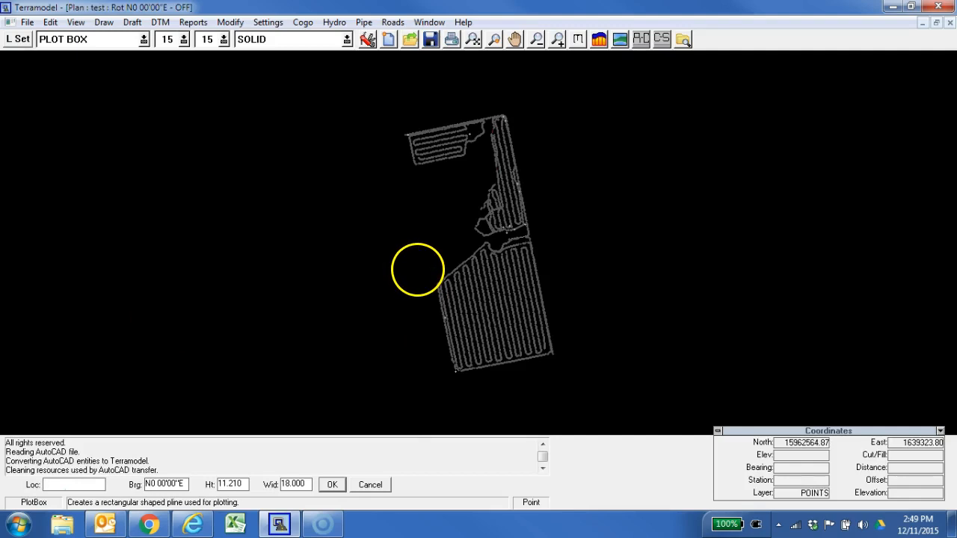
{"action": "key", "text": "ctrl+Tab"}
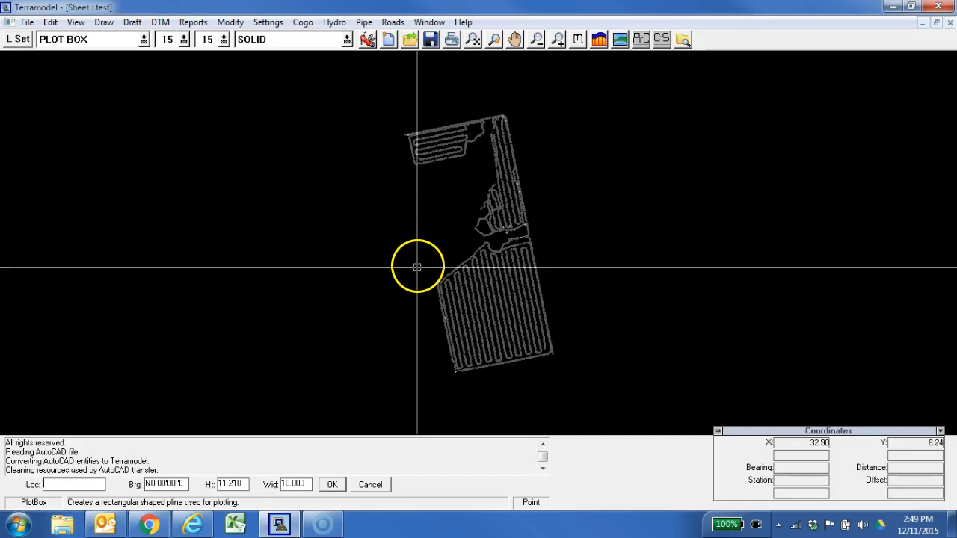
{"action": "key", "text": "ctrl+Tab"}
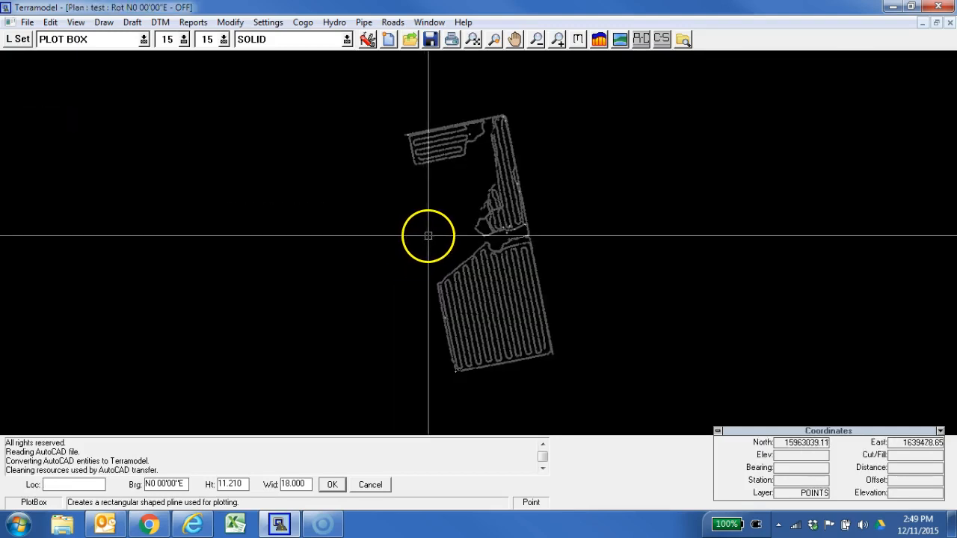
{"action": "key", "text": "ctrl+Tab"}
{"action": "scroll", "coordinate": [434, 233], "scroll_direction": "up", "scroll_amount": 3}
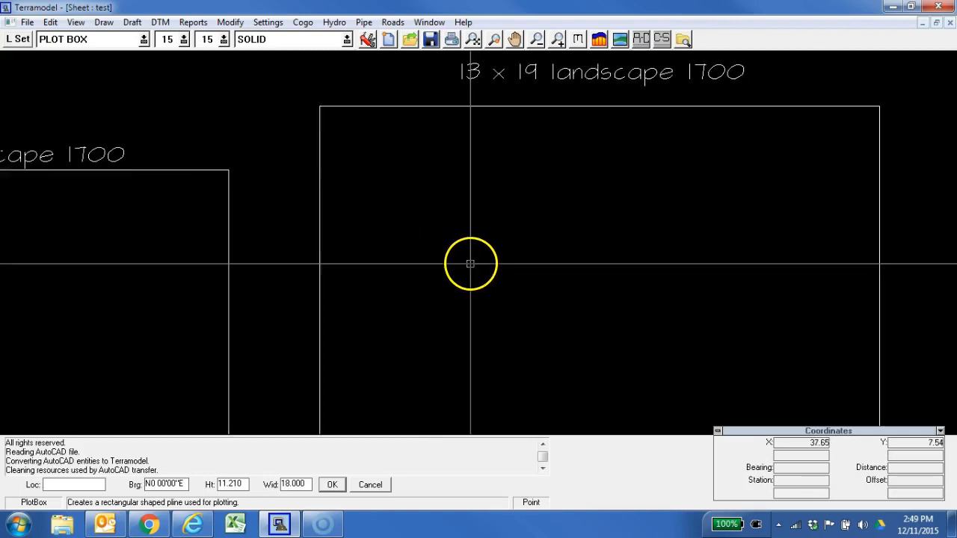
{"action": "scroll", "coordinate": [561, 323], "scroll_direction": "down", "scroll_amount": 3}
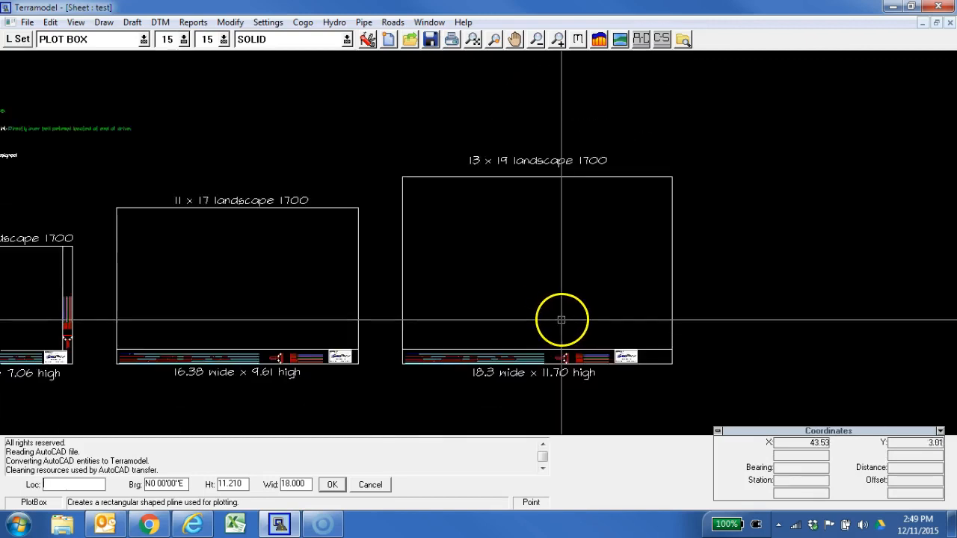
{"action": "scroll", "coordinate": [513, 334], "scroll_direction": "up", "scroll_amount": 3}
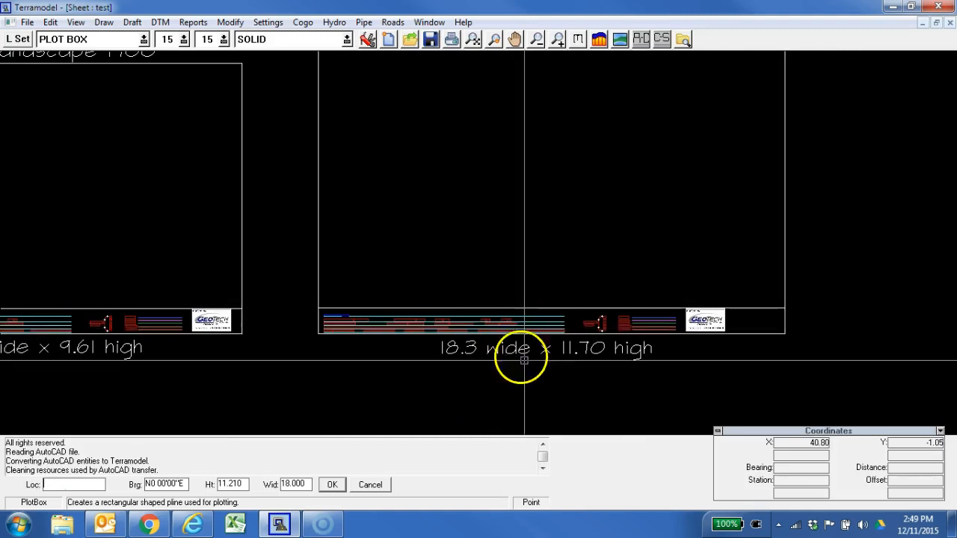
{"action": "scroll", "coordinate": [571, 299], "scroll_direction": "down", "scroll_amount": 2}
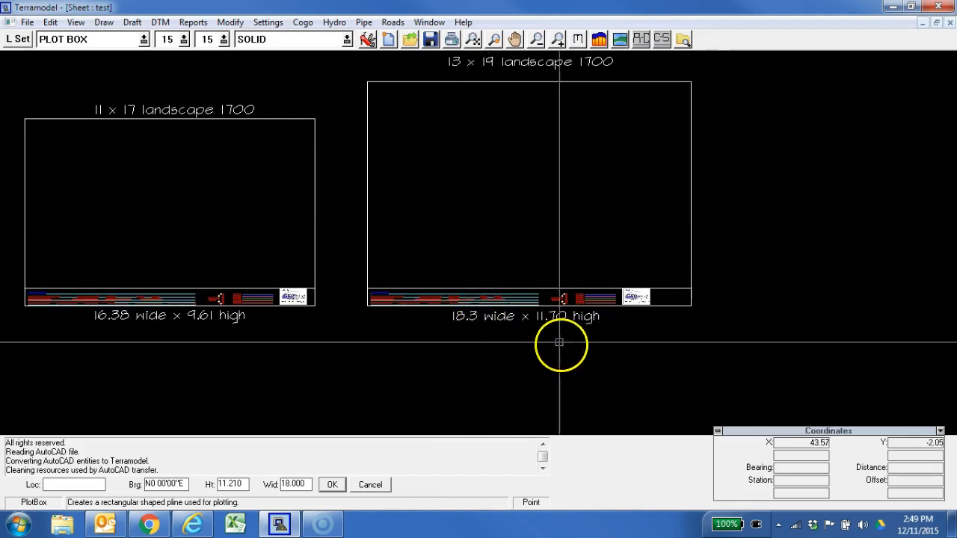
Return to the Plan view and set the plot box height to 11.3
{"action": "key", "text": "ctrl+Tab"}
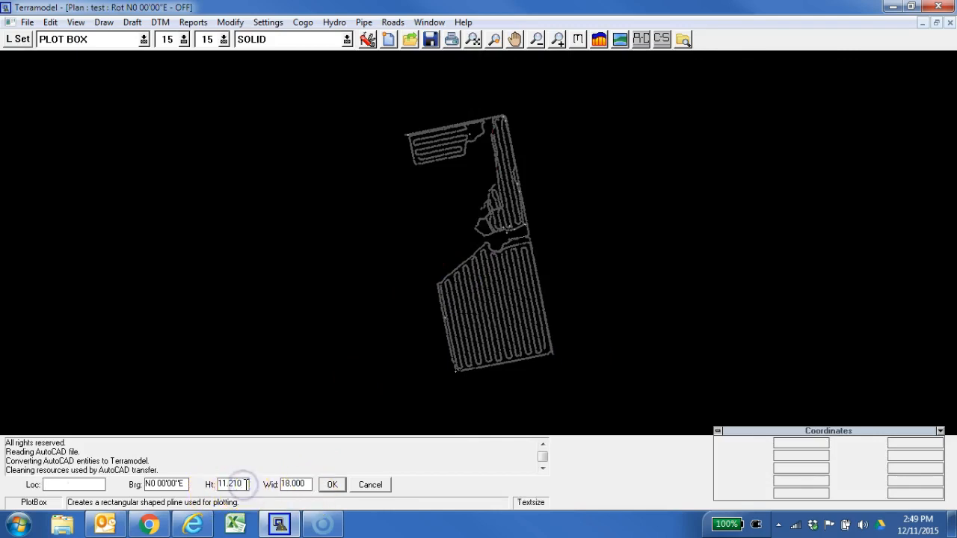
{"action": "key", "text": "Tab"}
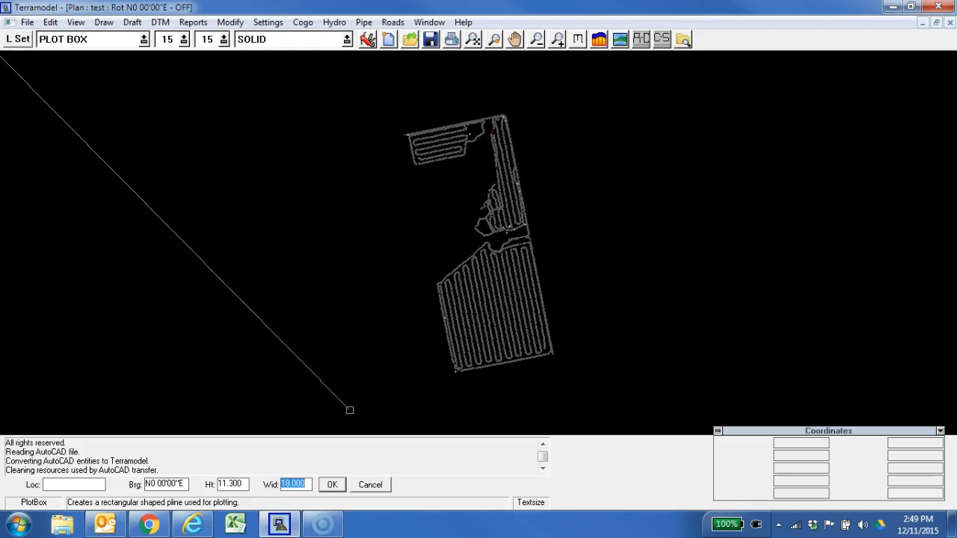
{"action": "key", "text": "super+Tab"}
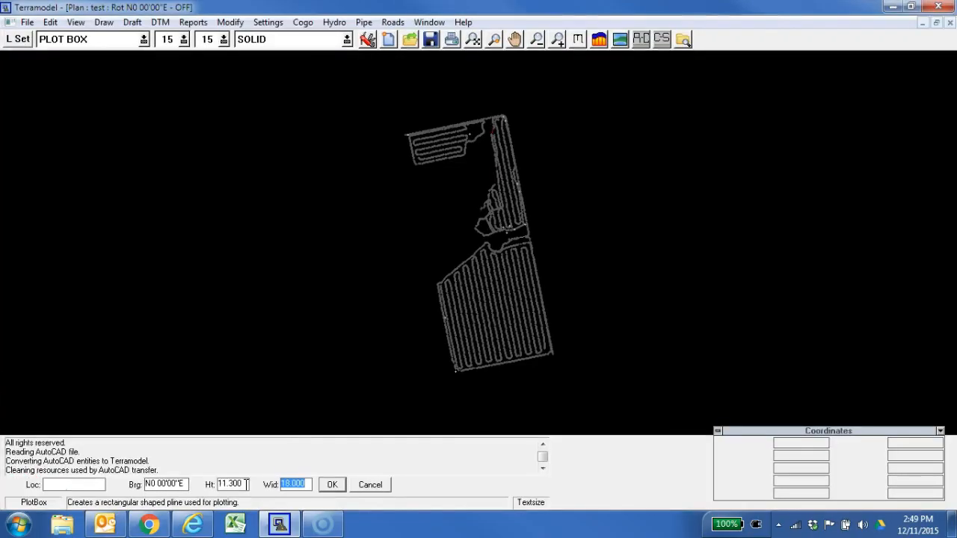
{"action": "key", "text": "super"}
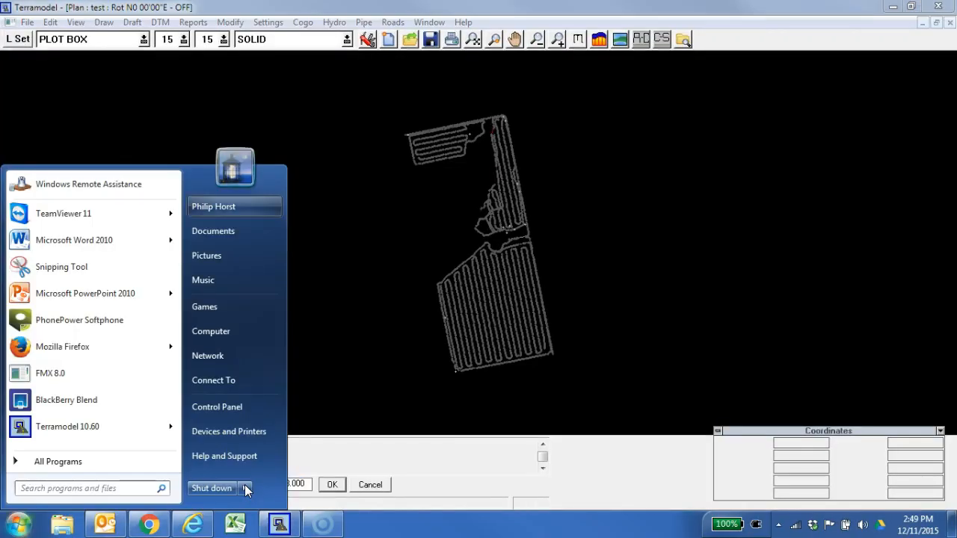
{"action": "key", "text": "Escape"}
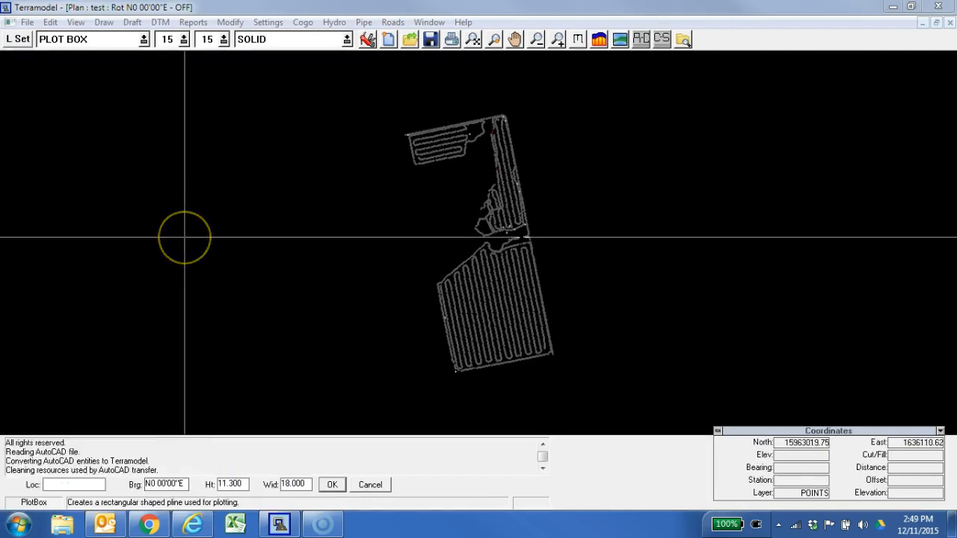
{"action": "left_click", "coordinate": [216, 211]}
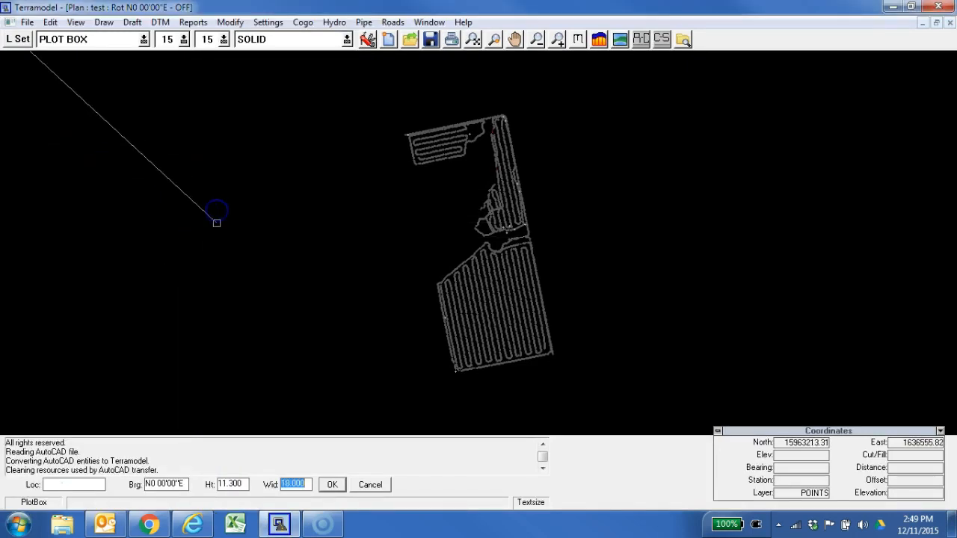
Recheck the 13 x 19 sheet dimensions, set the plot box height to 11.7 and width to 18.3, and create the box
{"action": "key", "text": "ctrl+Tab"}
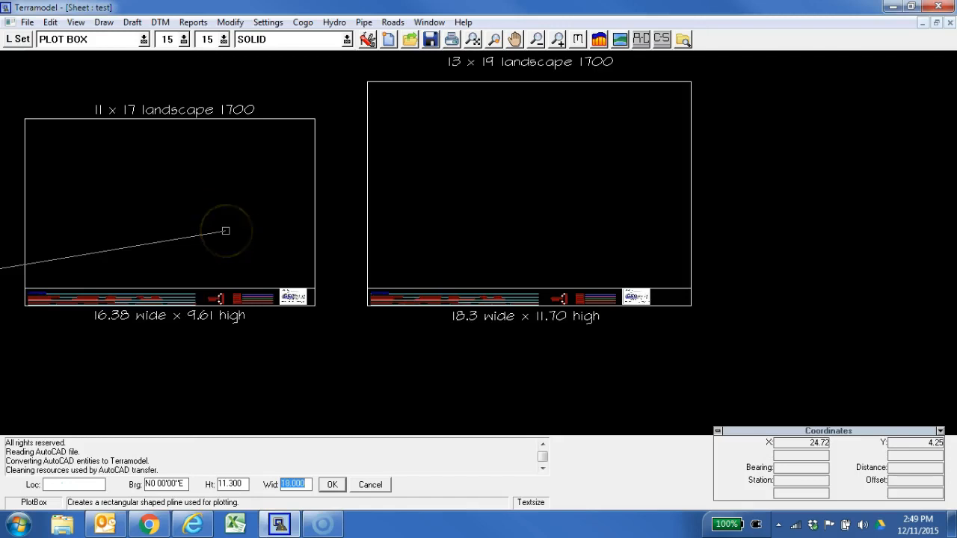
{"action": "key", "text": "ctrl+Tab"}
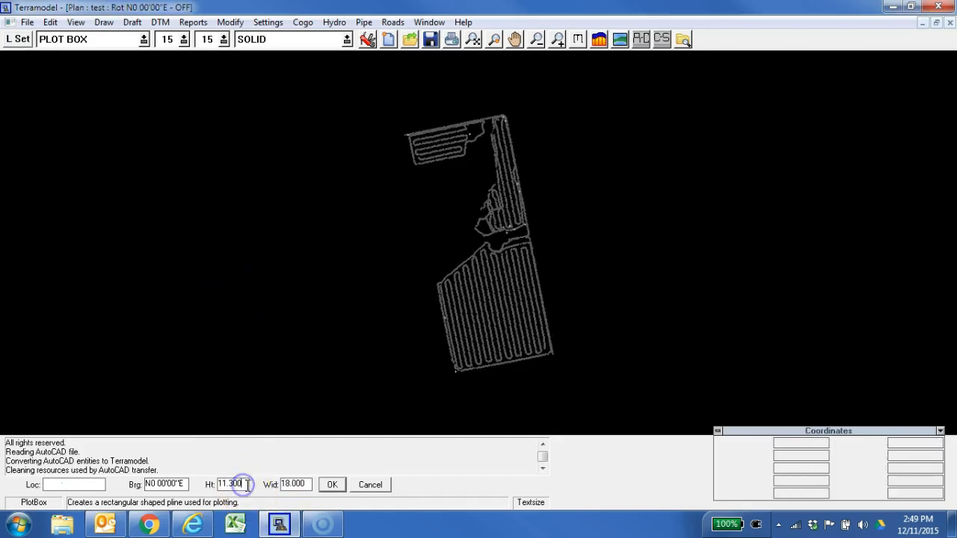
{"action": "type", "text": "11.7"}
{"action": "key", "text": "Tab"}
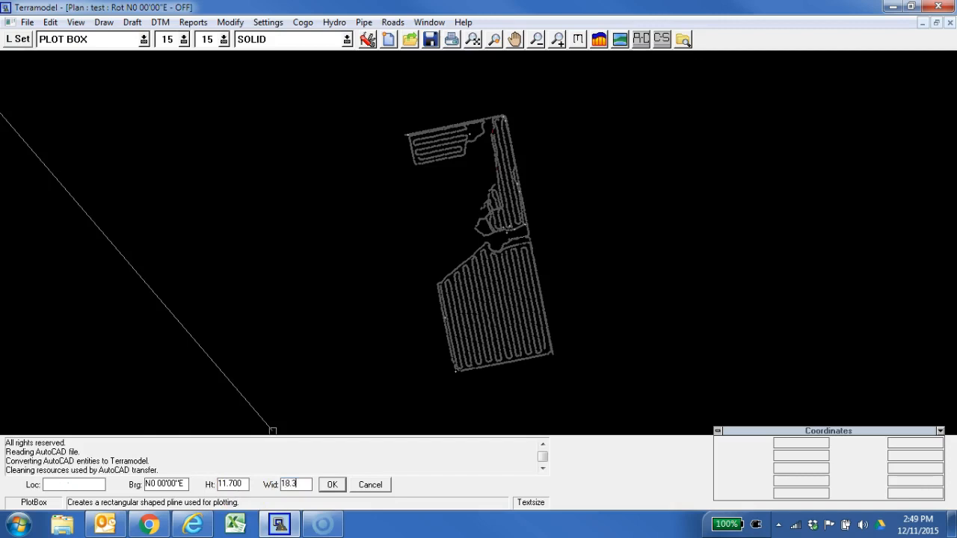
{"action": "left_click", "coordinate": [334, 487]}
Search the full drawing extents for the new plot box and inspect the isolated object at the field's location
{"action": "scroll", "coordinate": [496, 289], "scroll_direction": "down", "scroll_amount": 4}
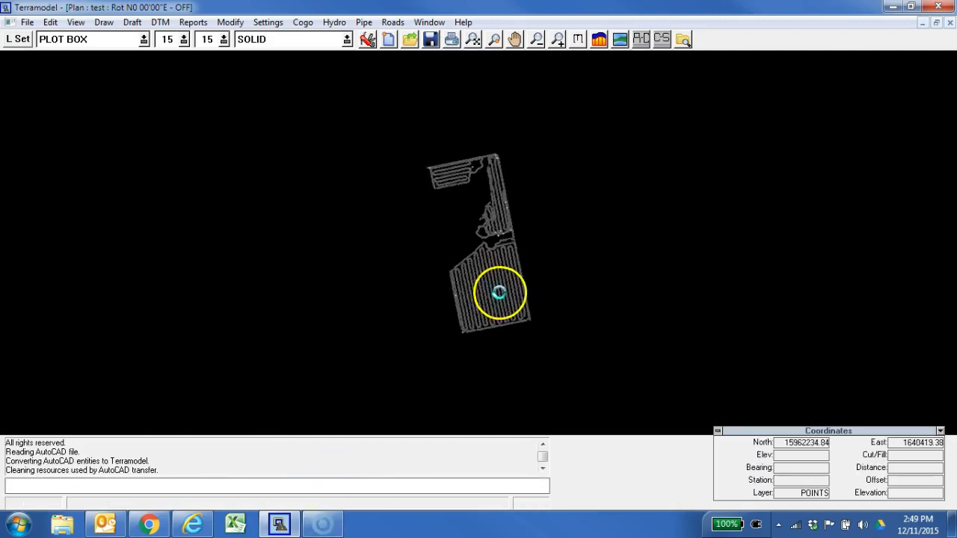
{"action": "scroll", "coordinate": [502, 301], "scroll_direction": "up", "scroll_amount": 5}
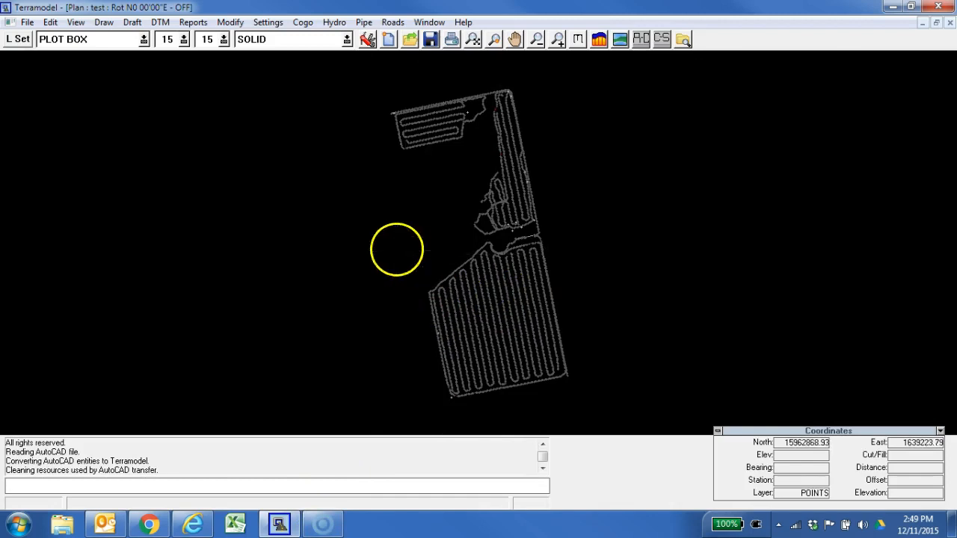
{"action": "scroll", "coordinate": [401, 225], "scroll_direction": "down", "scroll_amount": 4}
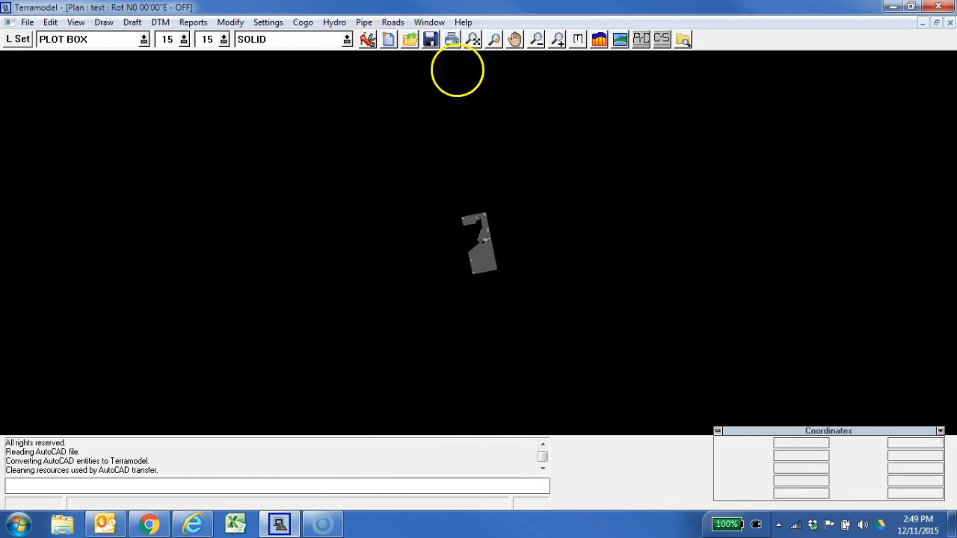
{"action": "left_click", "coordinate": [472, 39]}
{"action": "scroll", "coordinate": [448, 162], "scroll_direction": "down", "scroll_amount": 4}
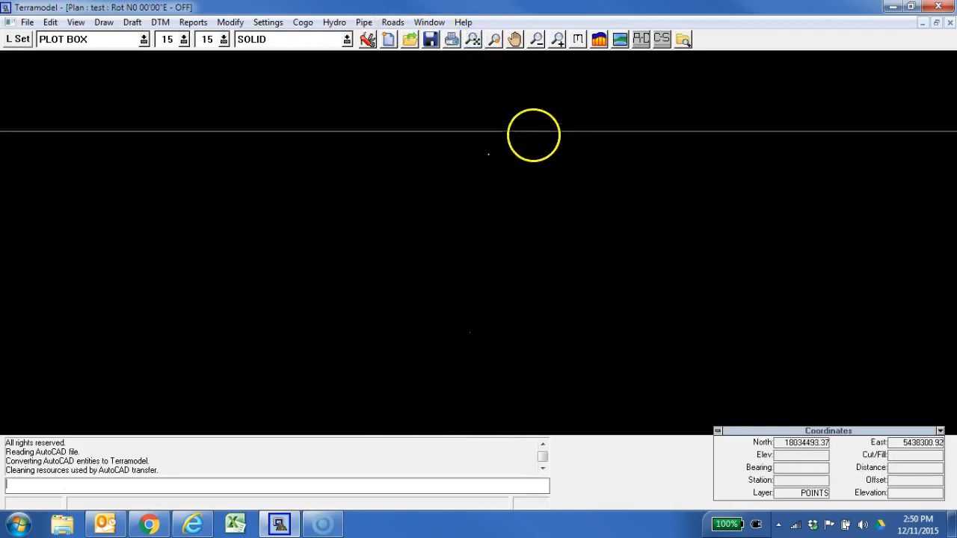
{"action": "type", "text": "e"}
{"action": "key", "text": "Return"}
{"action": "left_click", "coordinate": [488, 155]}
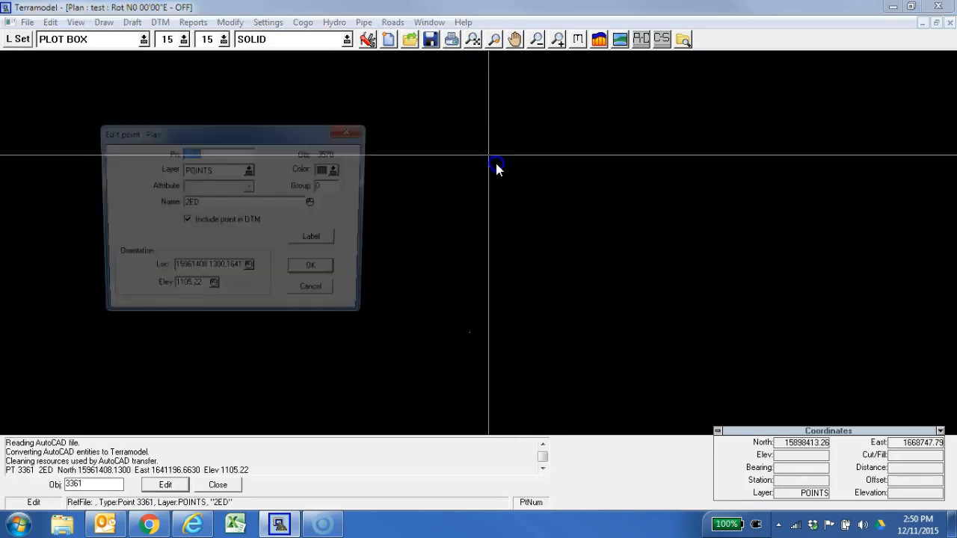
{"action": "key", "text": "Escape"}
Delete the stray plot box polyline lying far south of the field
{"action": "type", "text": "d"}
{"action": "key", "text": "Return"}
{"action": "left_click", "coordinate": [472, 335]}
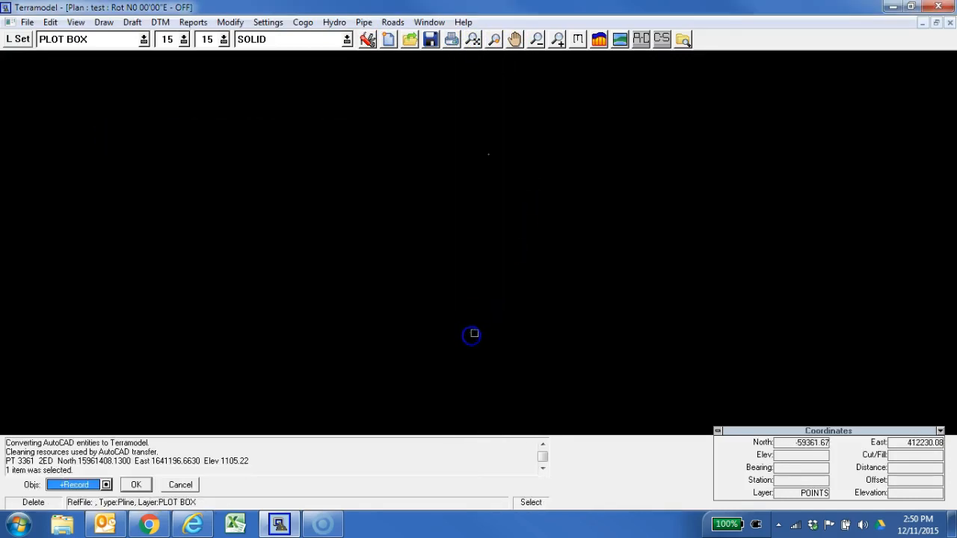
{"action": "key", "text": "Return"}
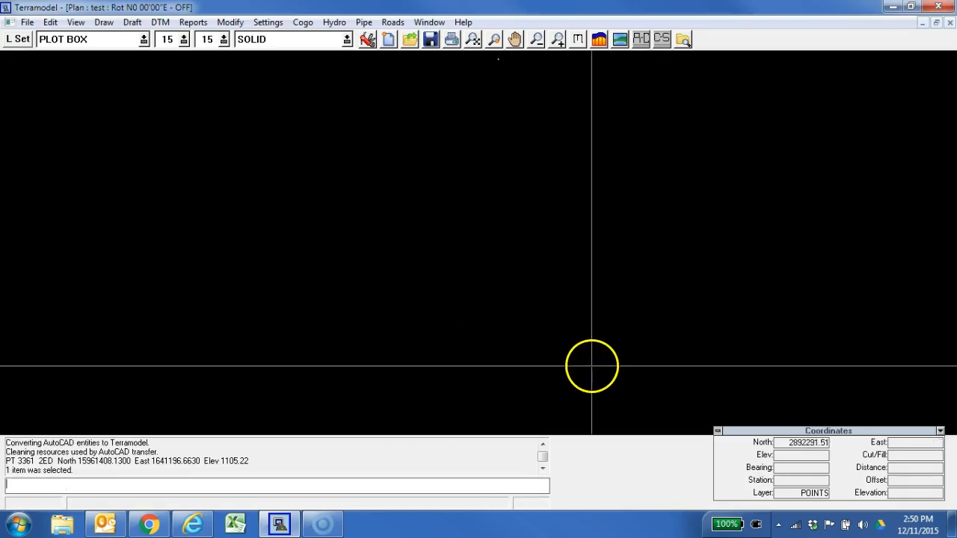
Create an 11.7 high by 18.3 wide plot box with its lower-left corner just southwest of the field
{"action": "left_click", "coordinate": [478, 43]}
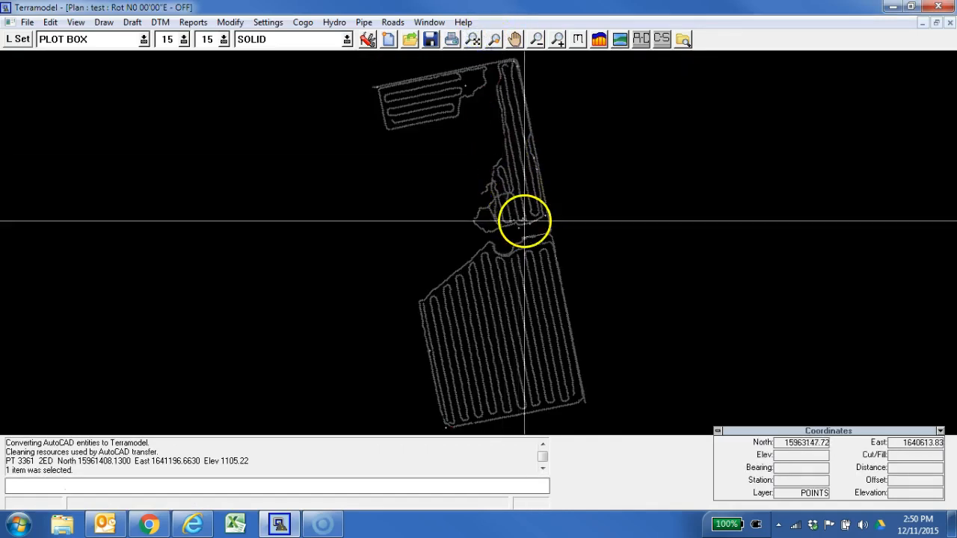
{"action": "right_click", "coordinate": [183, 158]}
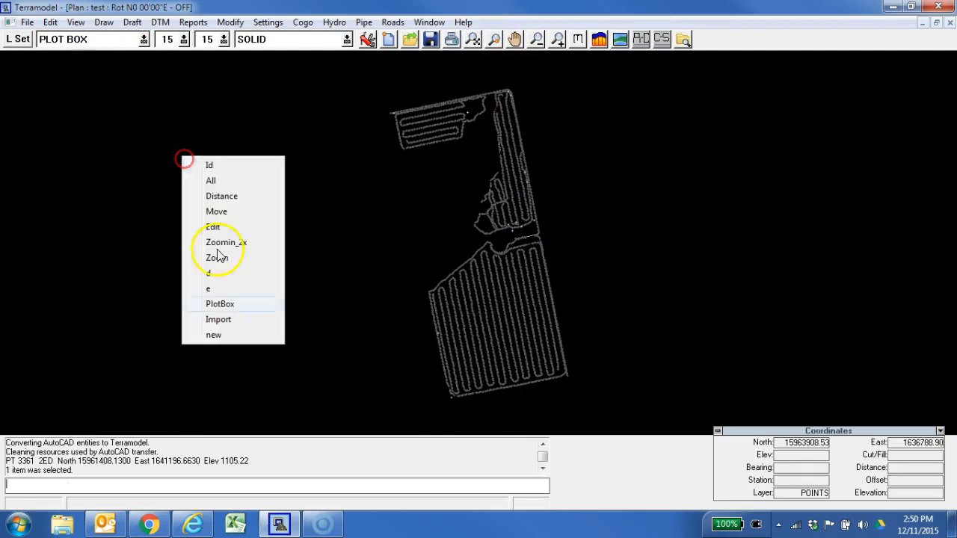
{"action": "left_click", "coordinate": [248, 302]}
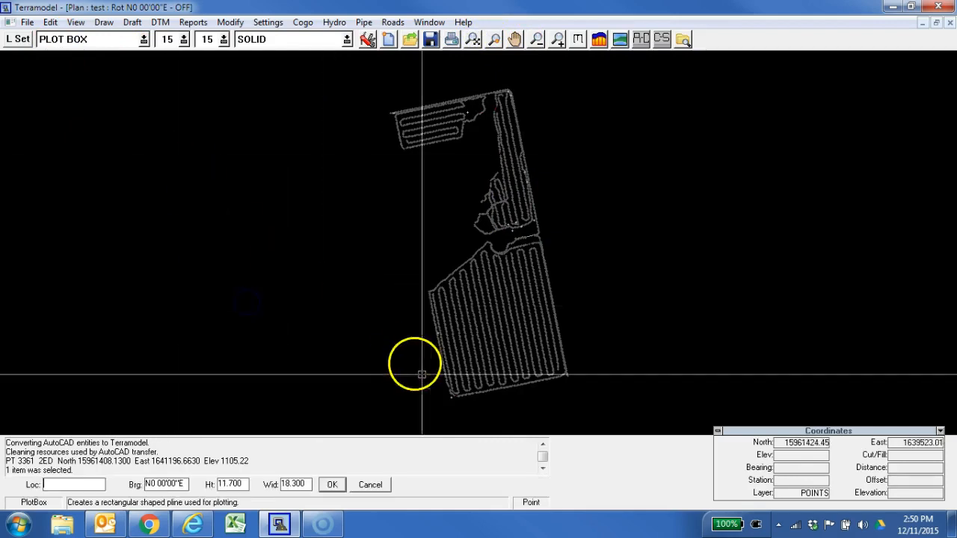
{"action": "left_click", "coordinate": [431, 420]}
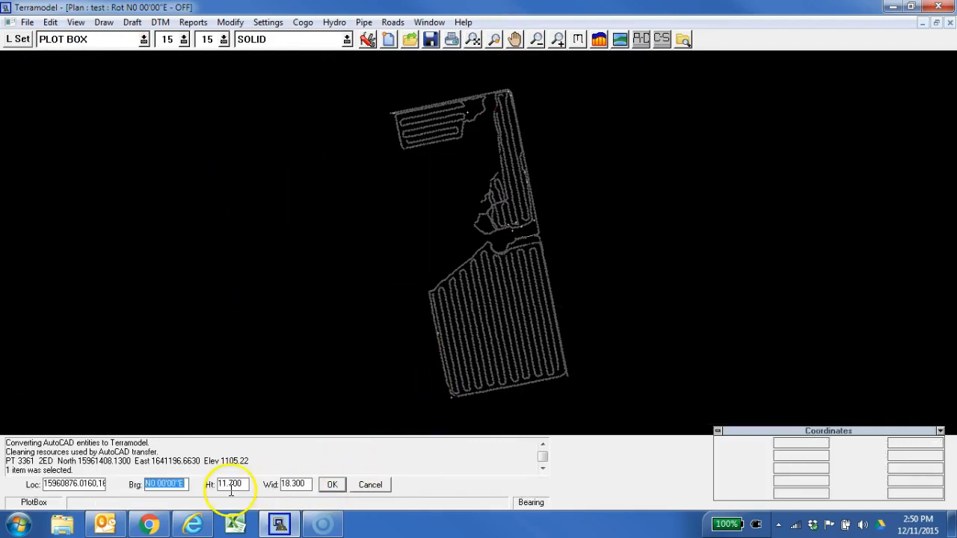
{"action": "left_click", "coordinate": [329, 487]}
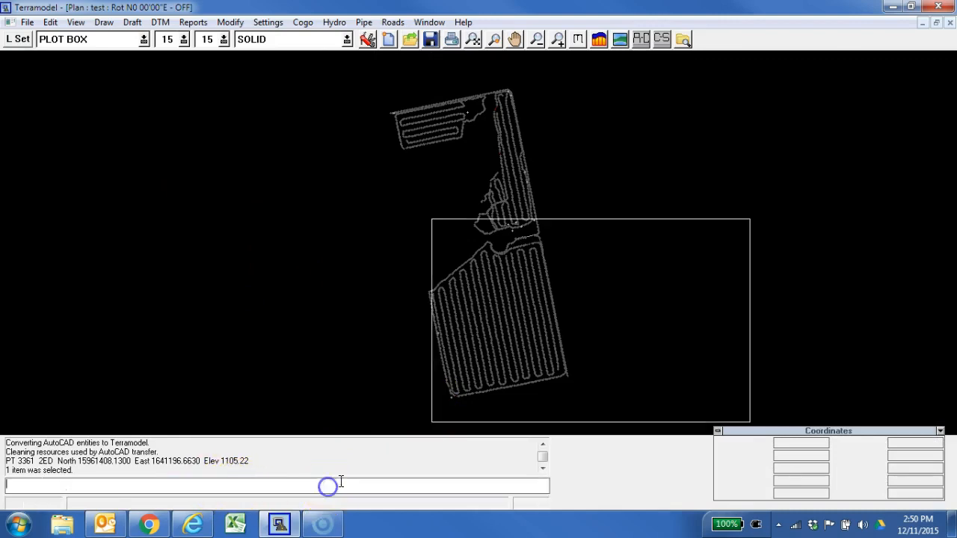
Rotate the plot box around a point near the field's southwest corner to about N12°W, parallel to the field's west edge
{"action": "scroll", "coordinate": [643, 217], "scroll_direction": "down", "scroll_amount": 2}
{"action": "scroll", "coordinate": [602, 254], "scroll_direction": "up", "scroll_amount": 1}
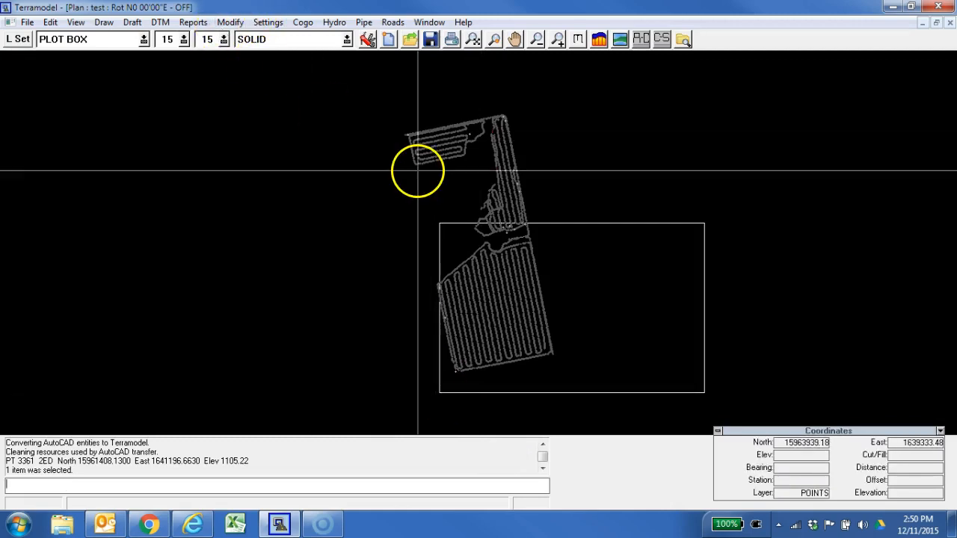
{"action": "key", "text": "Return"}
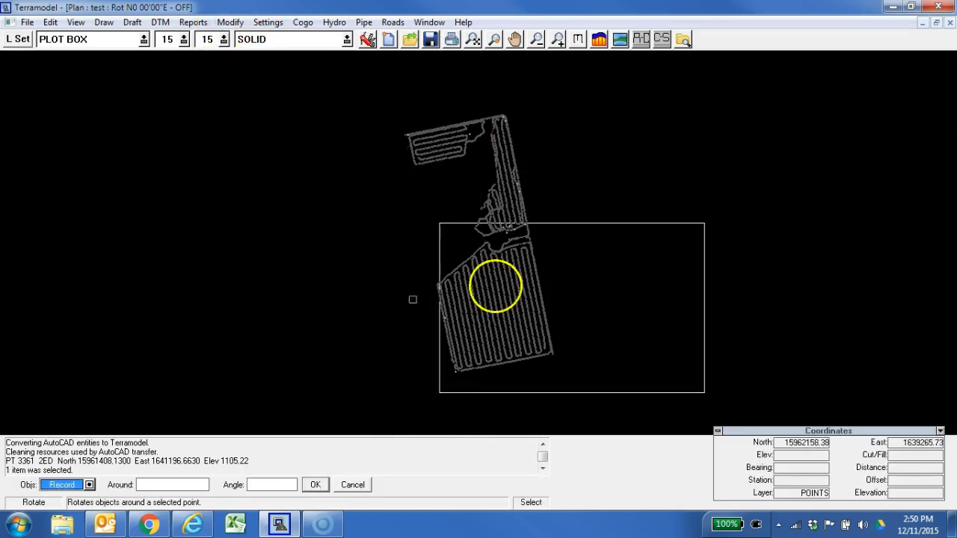
{"action": "left_click", "coordinate": [582, 224]}
{"action": "left_click", "coordinate": [150, 484]}
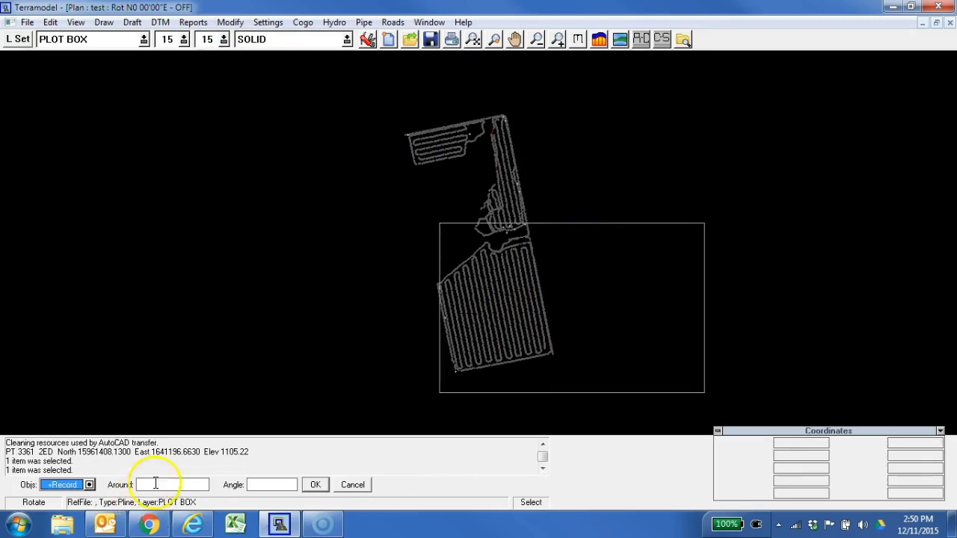
{"action": "left_click", "coordinate": [451, 381]}
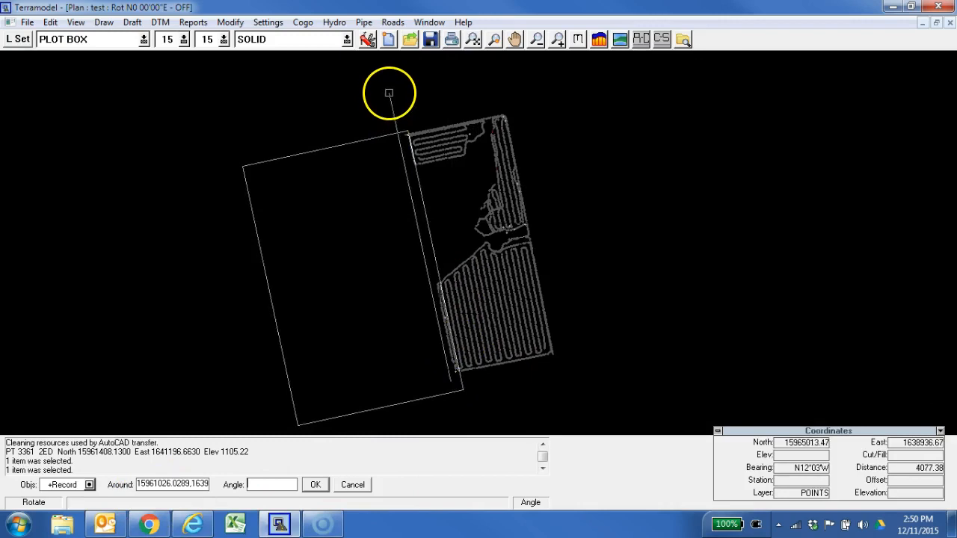
{"action": "left_click", "coordinate": [389, 80]}
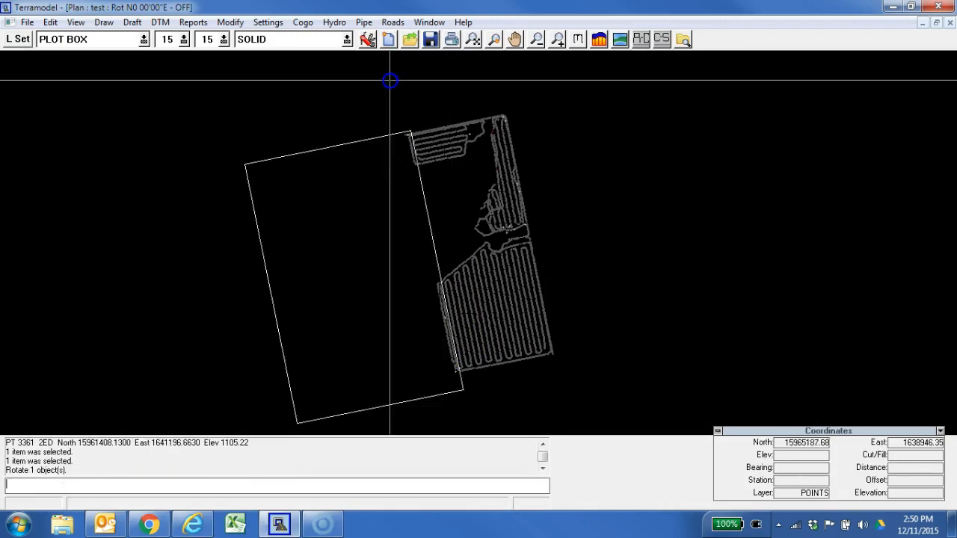
Move the rotated plot box east-northeast so that it encloses the whole field
{"action": "type", "text": "m"}
{"action": "key", "text": "Return"}
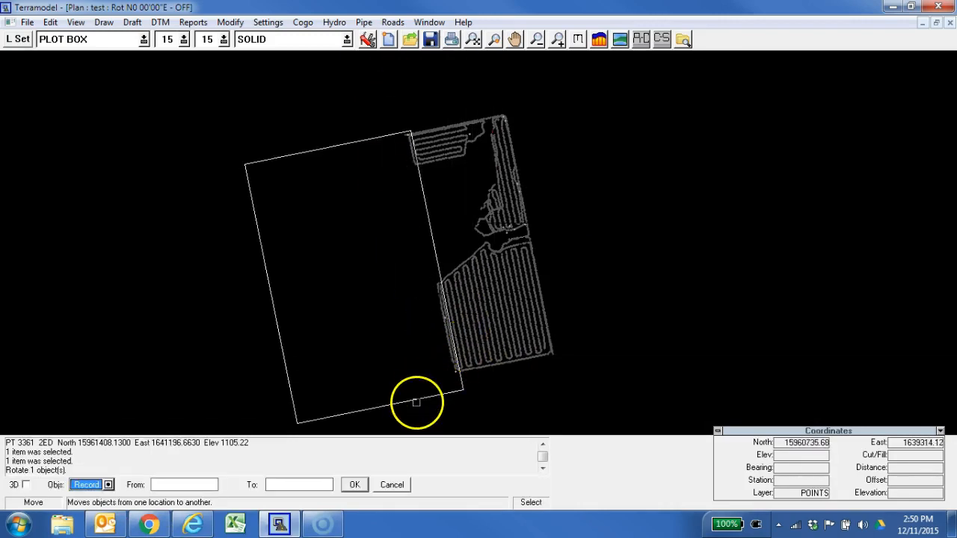
{"action": "left_click", "coordinate": [421, 398]}
{"action": "left_click", "coordinate": [270, 309]}
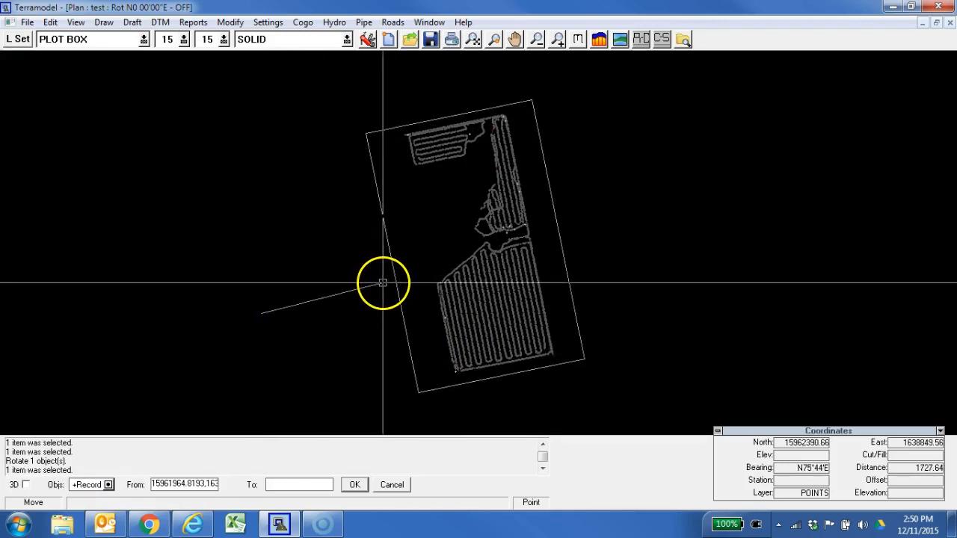
{"action": "left_click", "coordinate": [382, 281]}
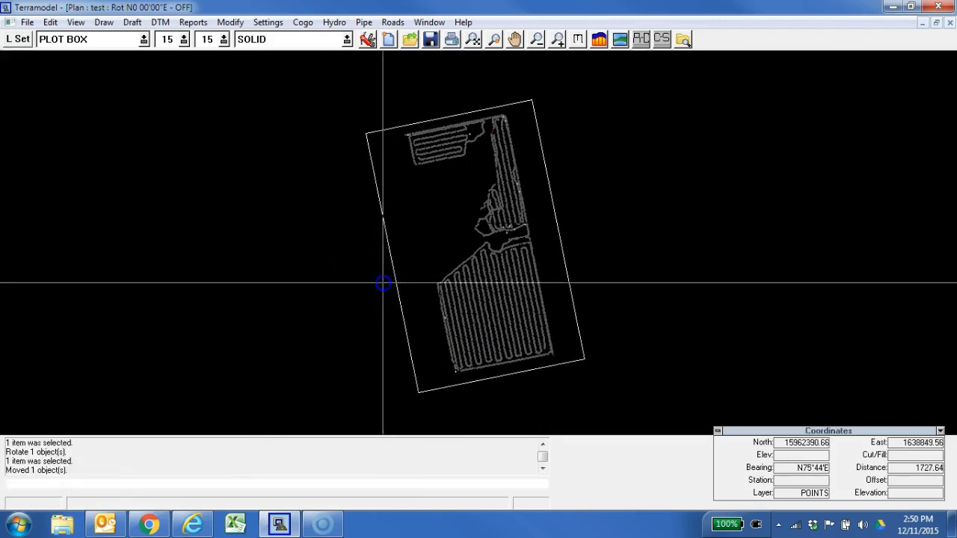
{"action": "left_click", "coordinate": [653, 366]}
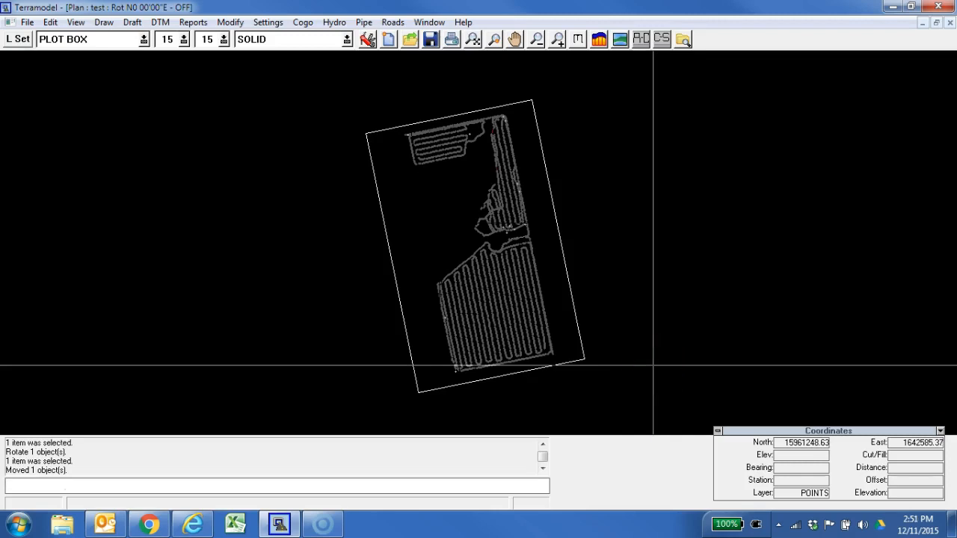
Set the plan view's plot scale to 100
{"action": "left_click", "coordinate": [276, 20]}
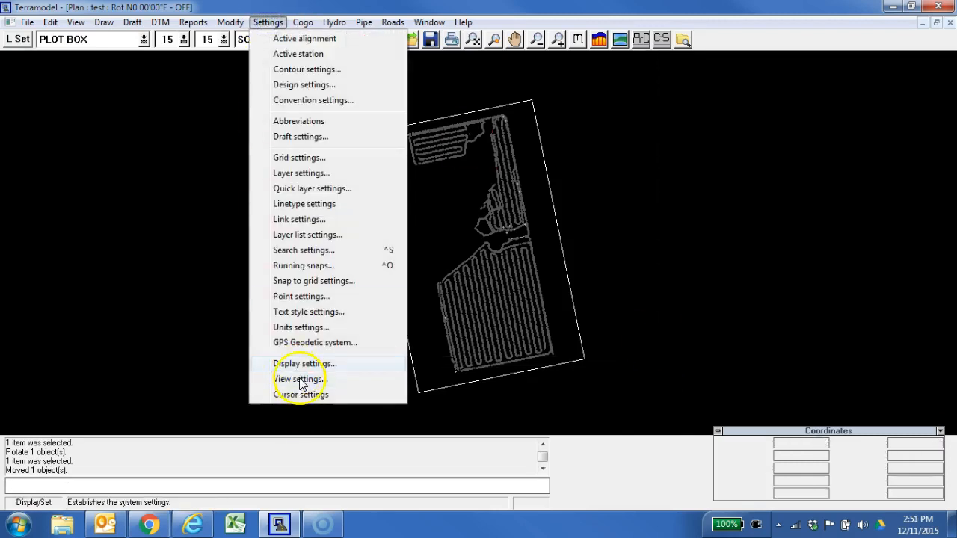
{"action": "left_click", "coordinate": [295, 378]}
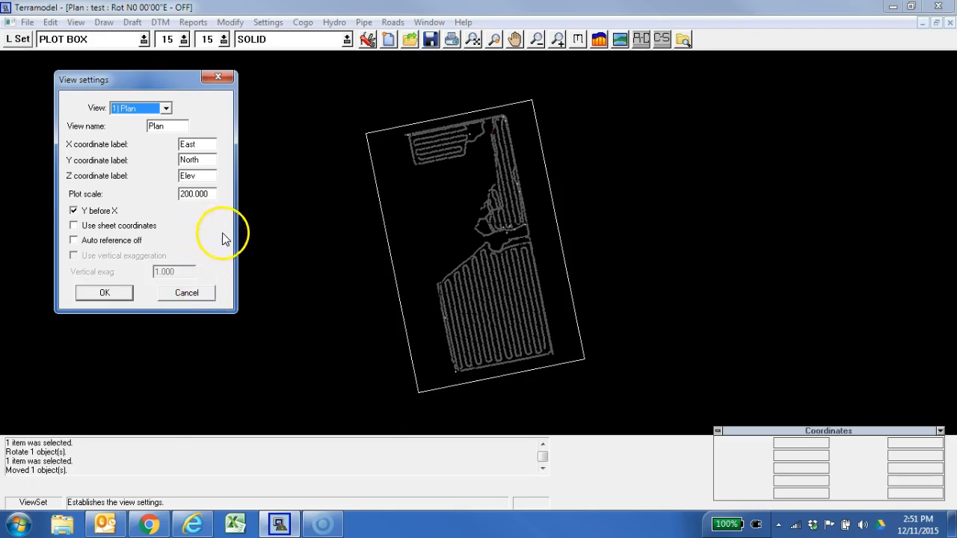
{"action": "double_click", "coordinate": [210, 195]}
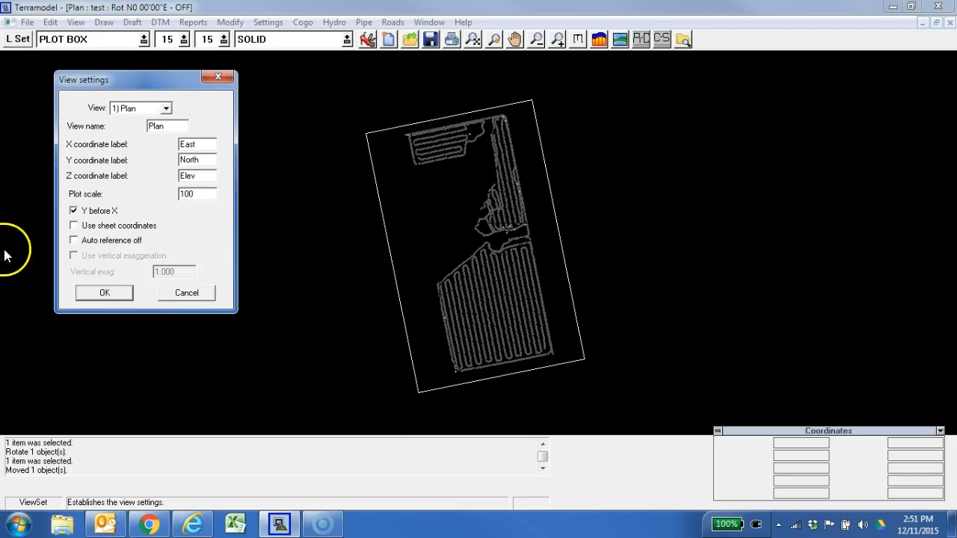
{"action": "left_click", "coordinate": [80, 292]}
Create an 11.7 high by 18.3 wide plot box with bearing N0°00'00"E, starting just west of the existing box's southwest corner
{"action": "right_click", "coordinate": [261, 214]}
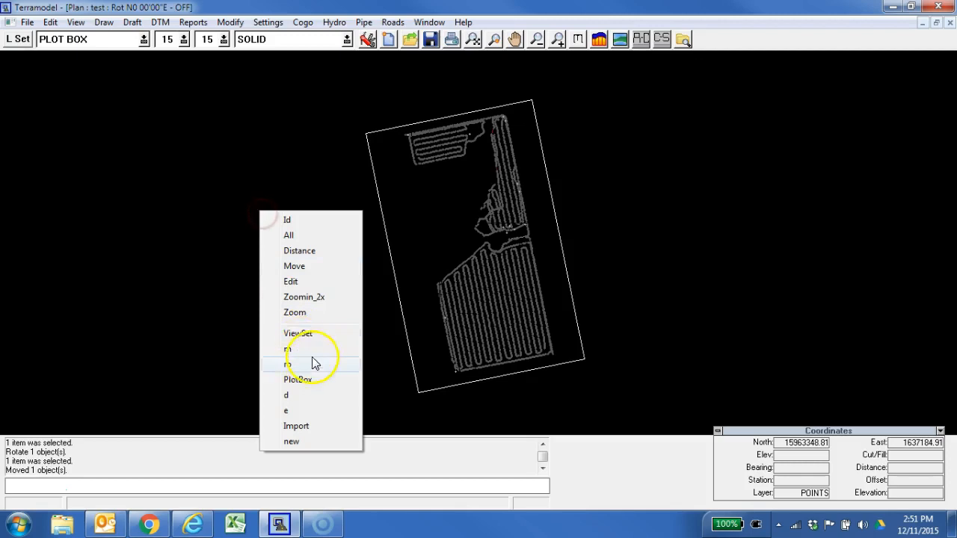
{"action": "left_click", "coordinate": [312, 380]}
{"action": "left_click", "coordinate": [392, 392]}
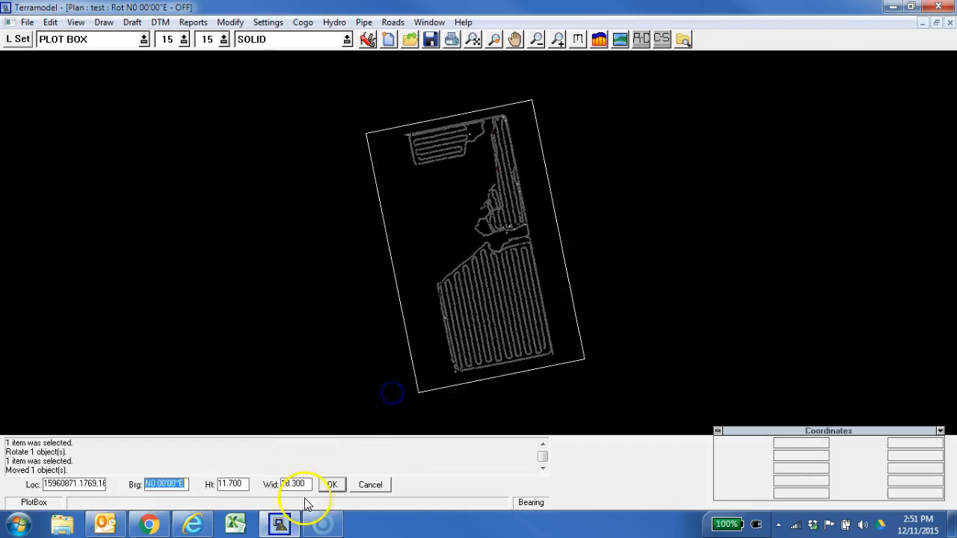
{"action": "left_click", "coordinate": [333, 483]}
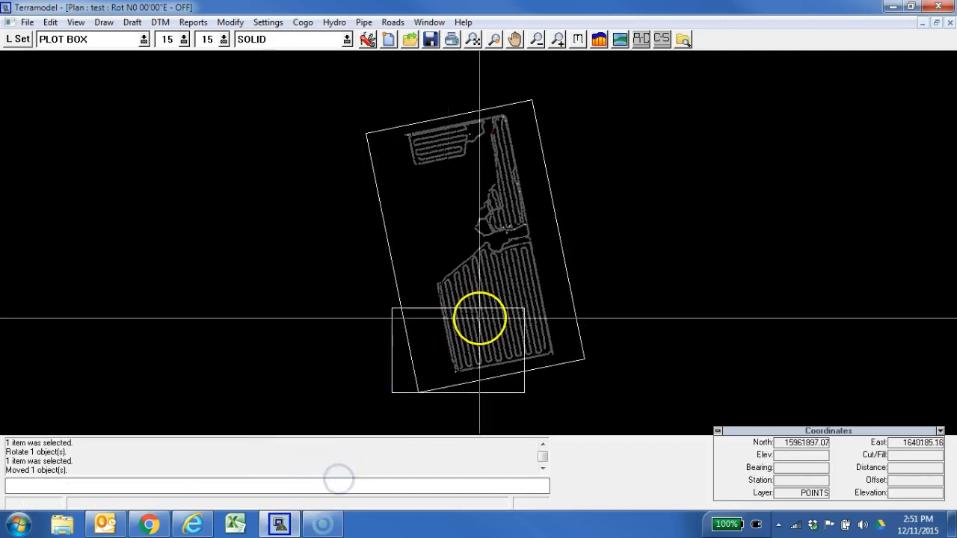
{"action": "scroll", "coordinate": [486, 318], "scroll_direction": "up", "scroll_amount": 3}
{"action": "scroll", "coordinate": [492, 311], "scroll_direction": "down", "scroll_amount": 2}
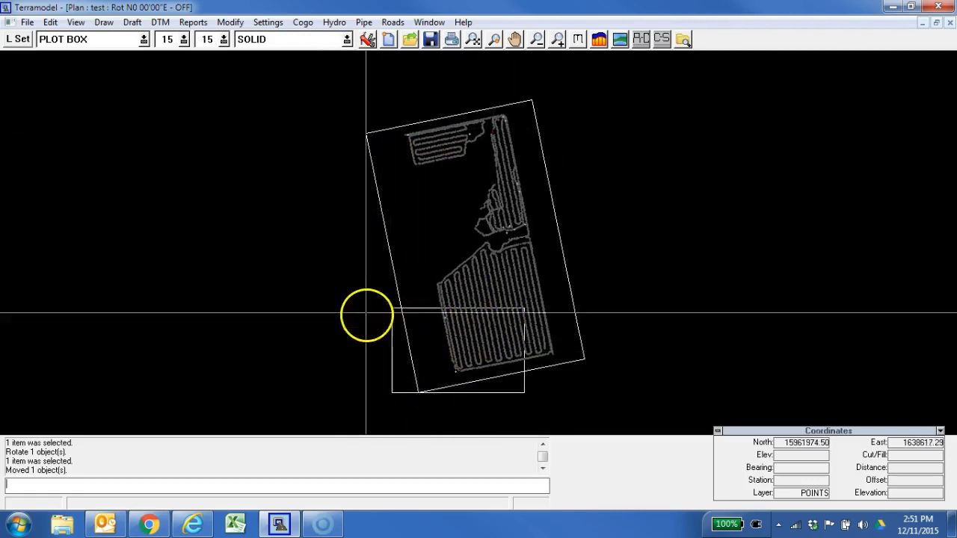
Delete the smaller unrotated plot box overlapping the southern part of the field
{"action": "key", "text": "Delete"}
{"action": "left_click", "coordinate": [388, 347]}
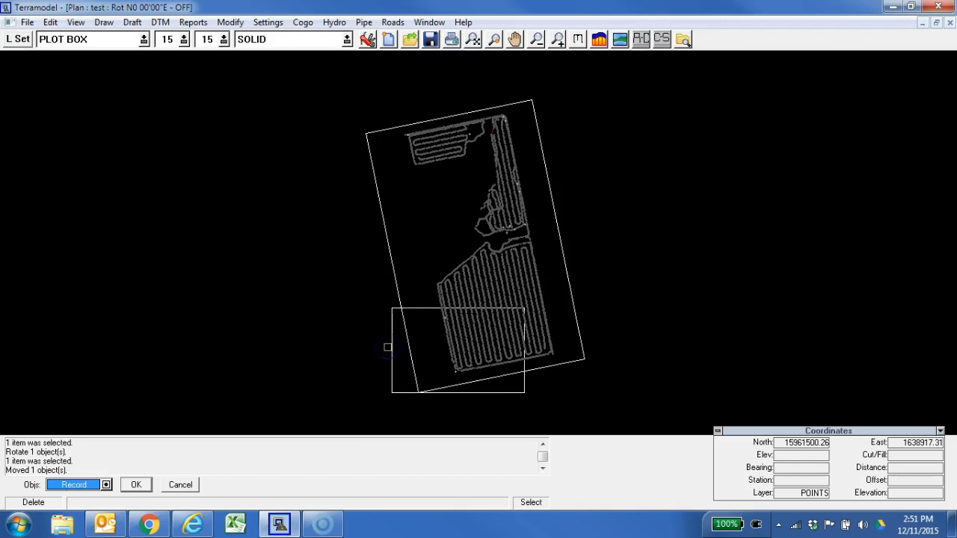
{"action": "key", "text": "Return"}
Set the plan view's plot scale back to 200
{"action": "left_click", "coordinate": [268, 21]}
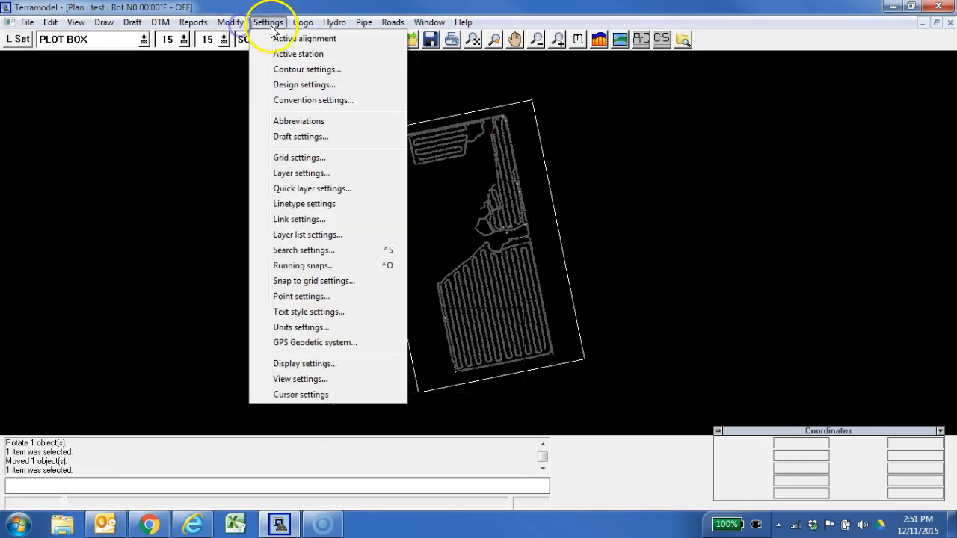
{"action": "left_click", "coordinate": [299, 376]}
{"action": "left_click_drag", "start_coordinate": [209, 194], "coordinate": [159, 175]}
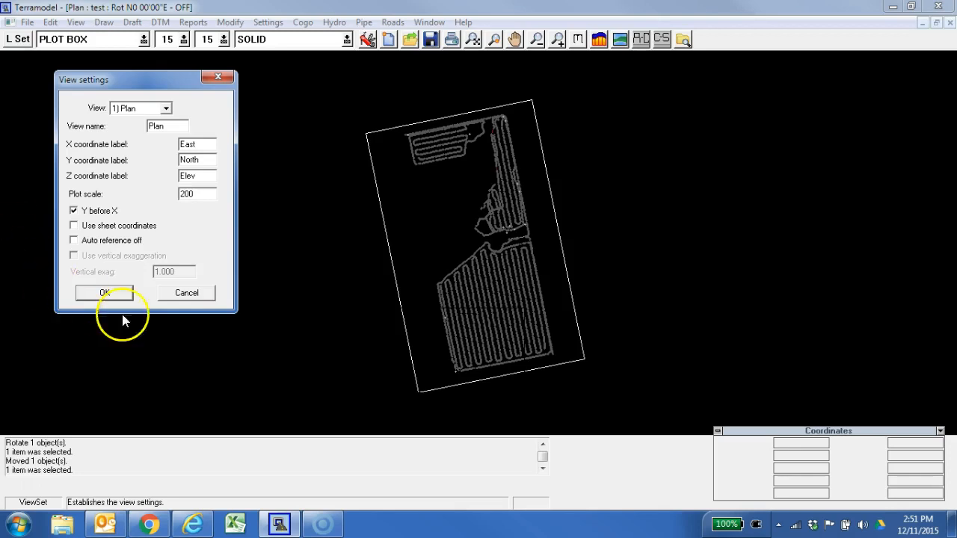
{"action": "left_click", "coordinate": [102, 292]}
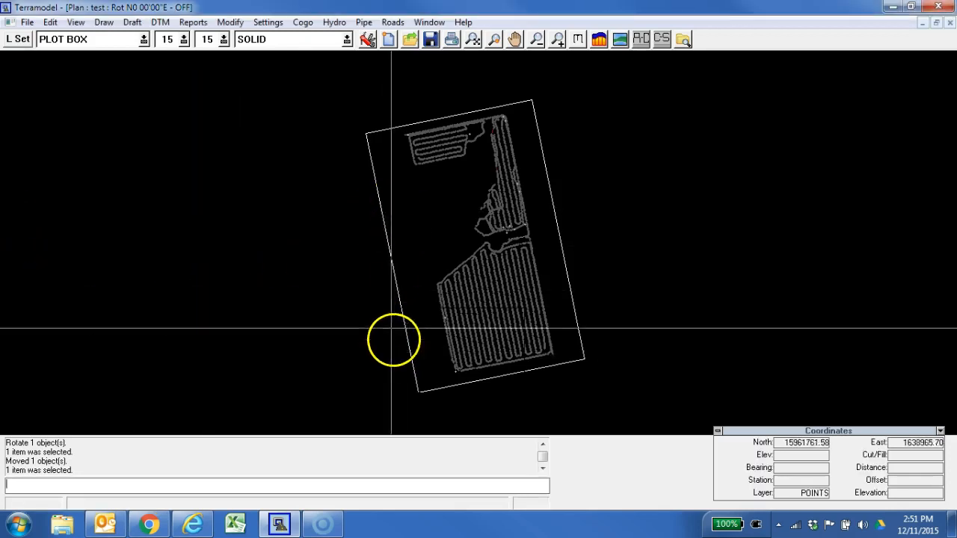
Make FEATURES the current layer and insert the 200scl unit block at scale 200 in the open area below the northwest patch
{"action": "left_click", "coordinate": [105, 41]}
{"action": "key", "text": "f"}
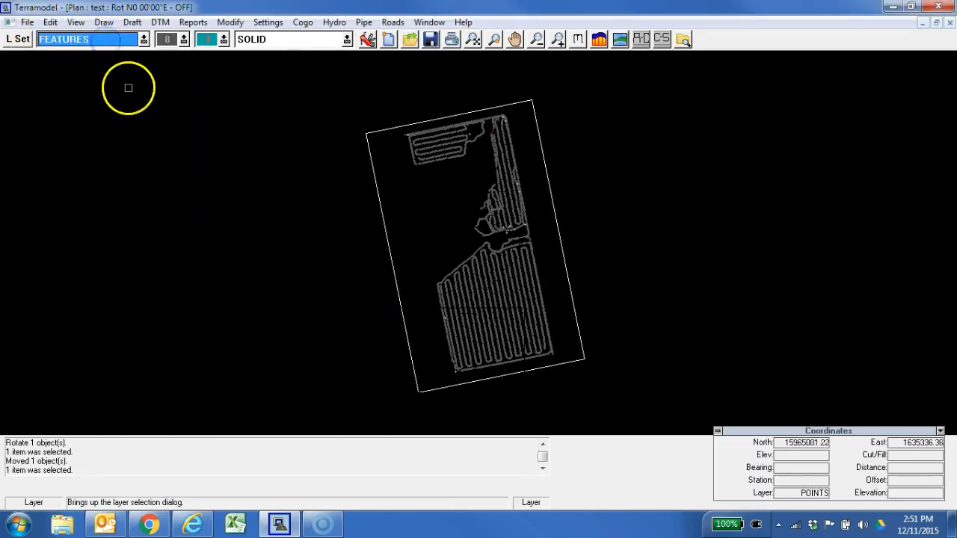
{"action": "left_click", "coordinate": [104, 22]}
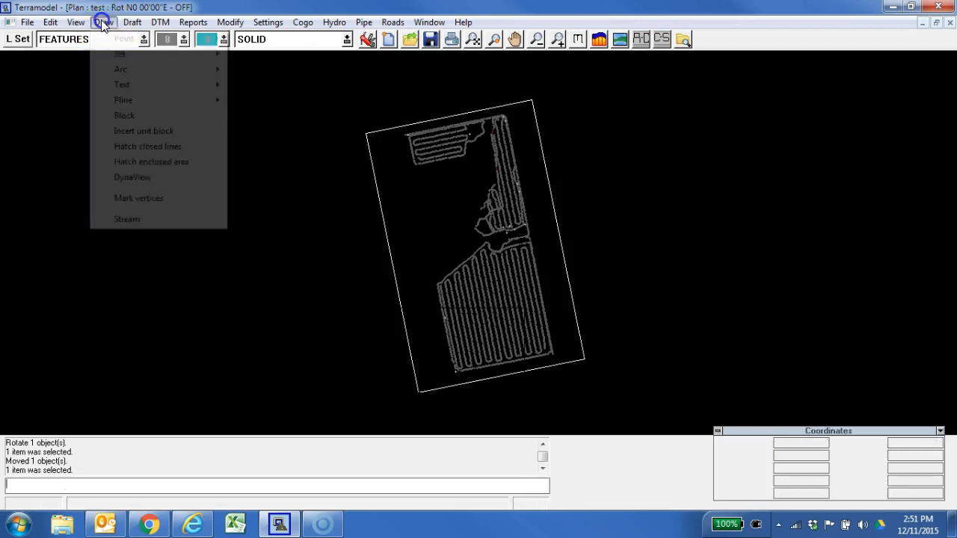
{"action": "left_click", "coordinate": [173, 132]}
{"action": "left_click", "coordinate": [318, 485]}
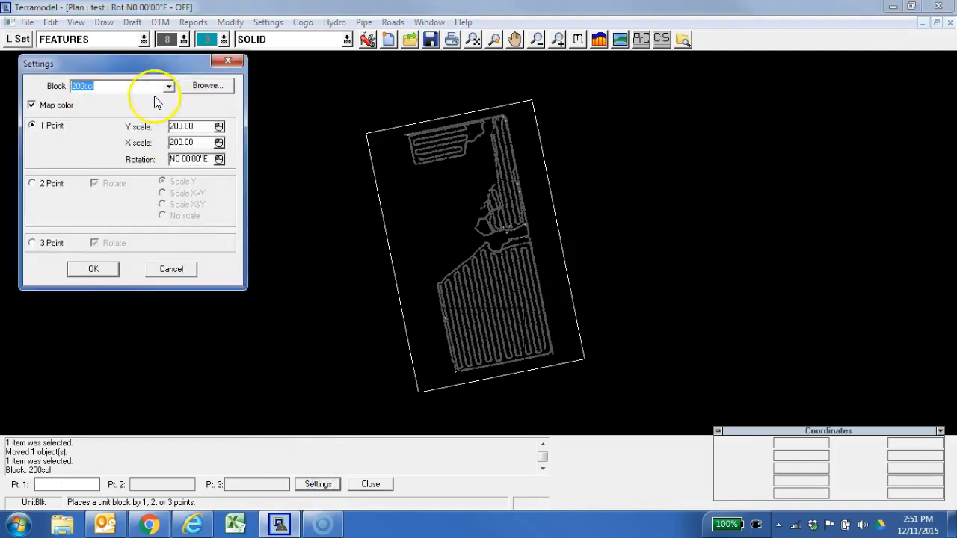
{"action": "left_click", "coordinate": [93, 271]}
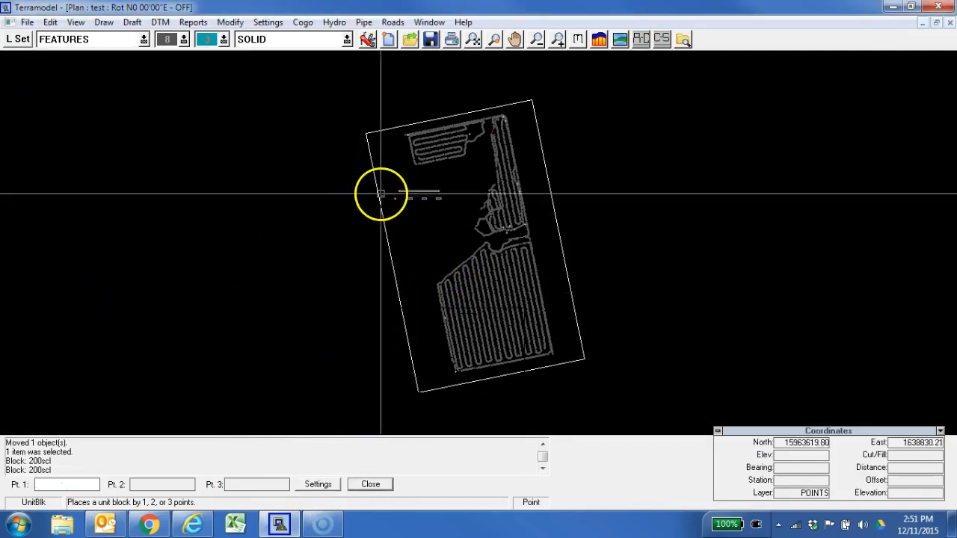
Insert the NA6 north arrow block at scale 200 in the open area below the graphic scale
{"action": "left_click", "coordinate": [329, 484]}
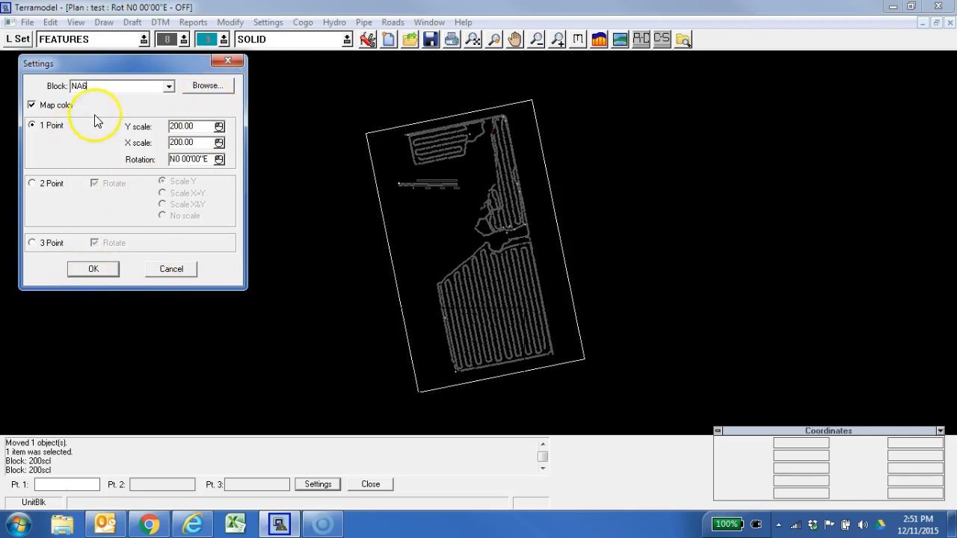
{"action": "left_click", "coordinate": [98, 272]}
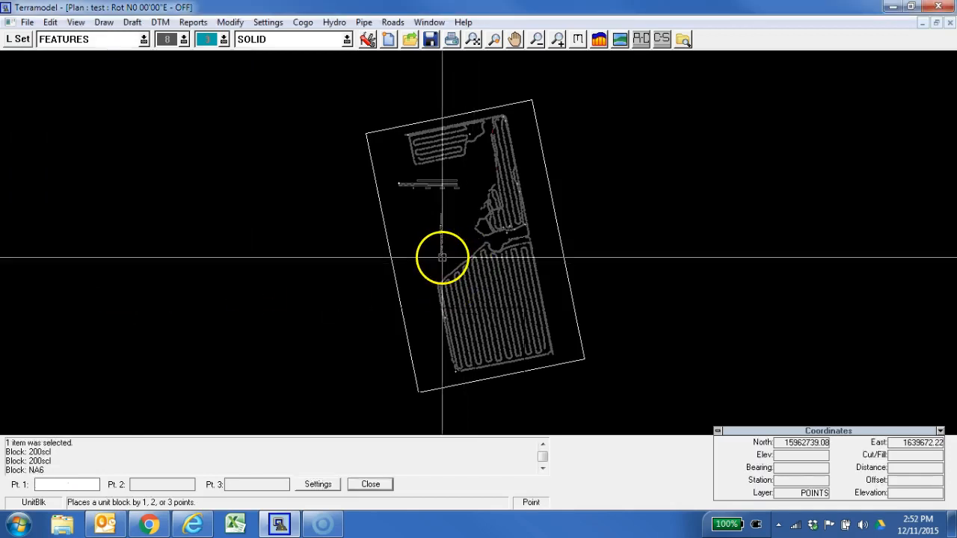
{"action": "key", "text": "Escape"}
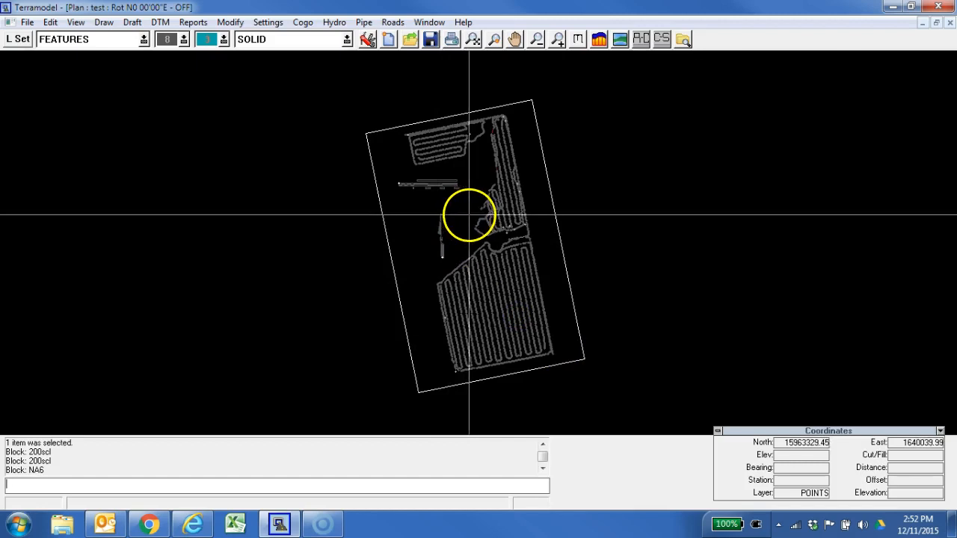
Try to align the graphic scale block by picking its X rotation angle along the plot box's west edge
{"action": "middle_click_drag", "start_coordinate": [469, 214], "coordinate": [524, 254]}
{"action": "scroll", "coordinate": [524, 252], "scroll_direction": "up", "scroll_amount": 1}
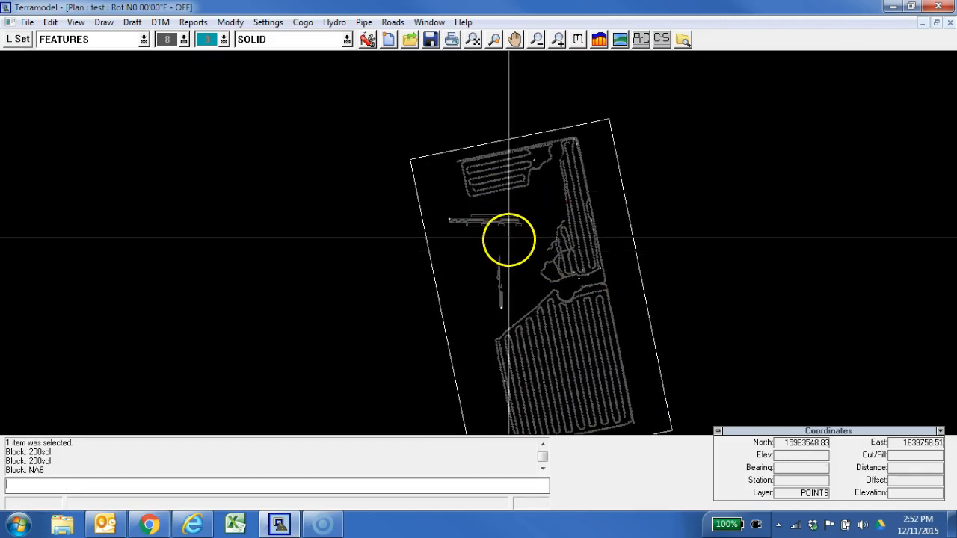
{"action": "double_click", "coordinate": [509, 220]}
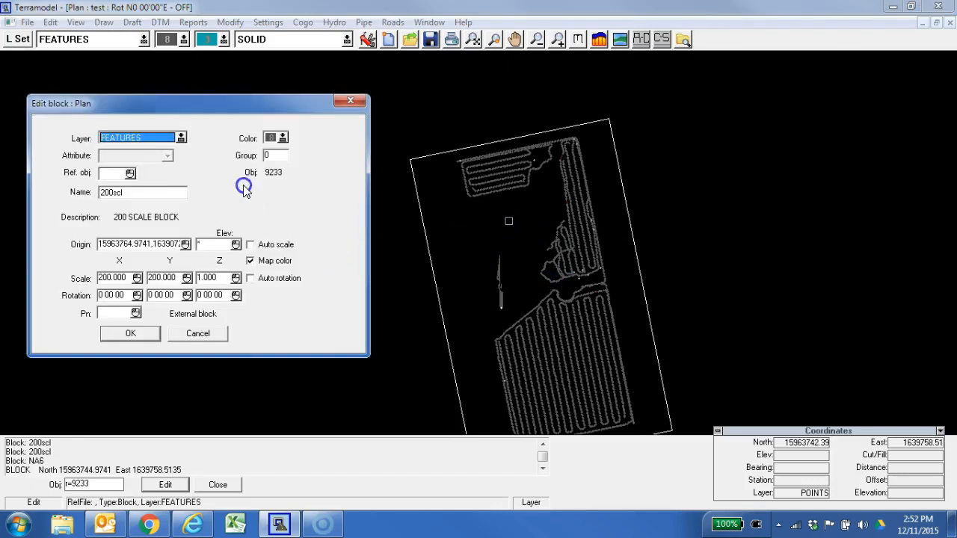
{"action": "left_click", "coordinate": [136, 295]}
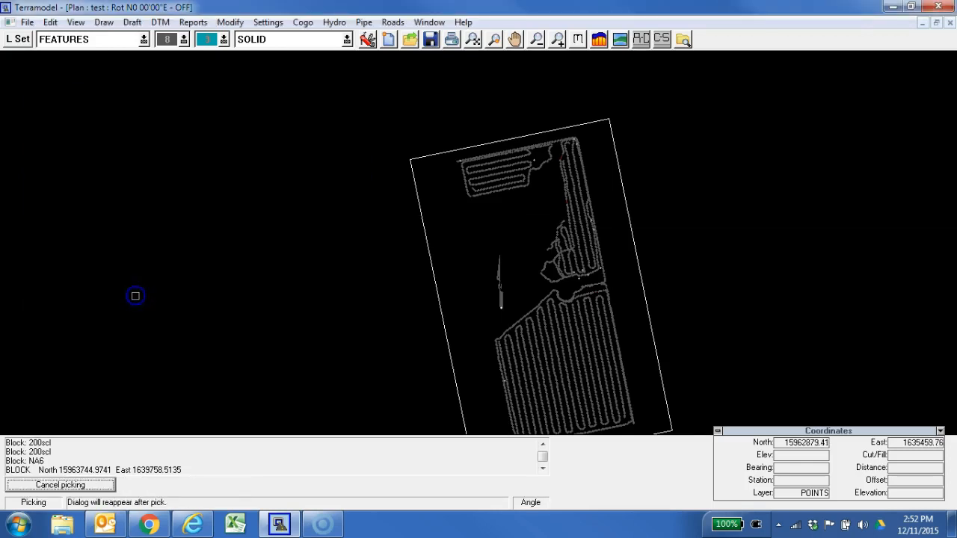
{"action": "left_click", "coordinate": [412, 179]}
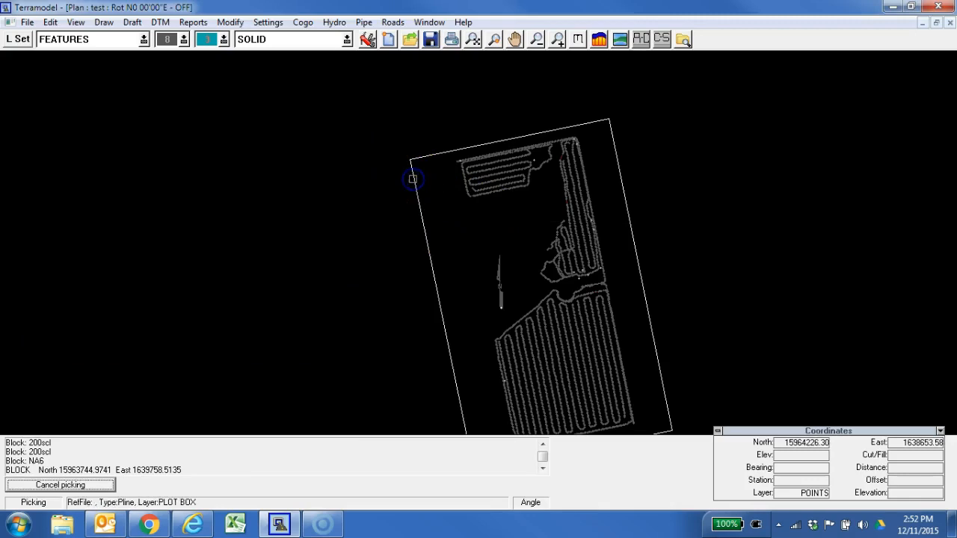
{"action": "left_click", "coordinate": [415, 179]}
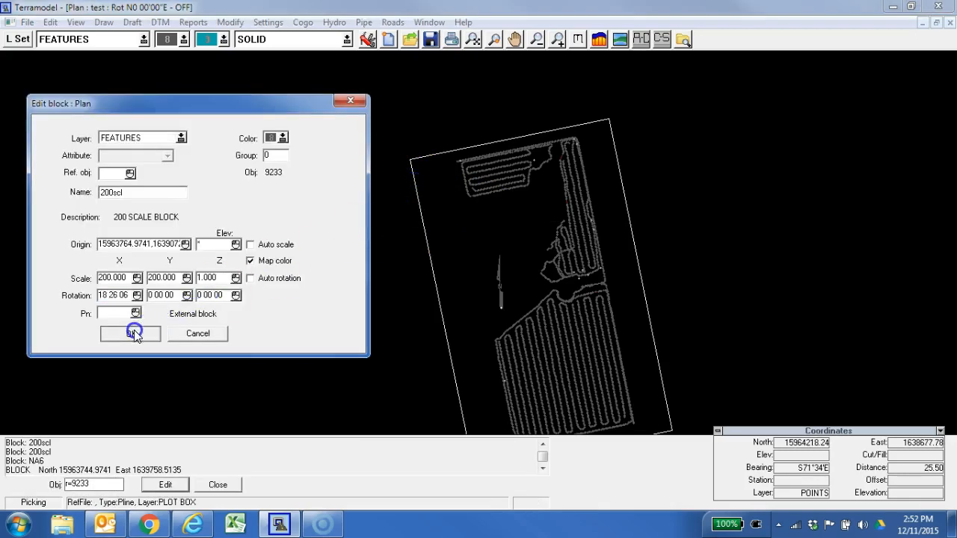
{"action": "left_click", "coordinate": [131, 333]}
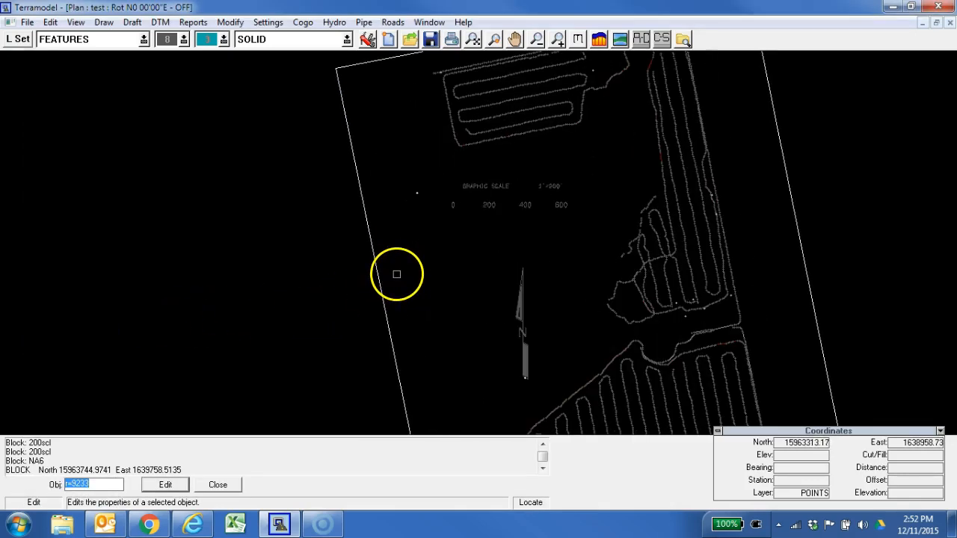
Leave block editing and undo the graphic scale's rotation change
{"action": "key", "text": "F4"}
{"action": "key", "text": "Escape"}
{"action": "key", "text": "Escape"}
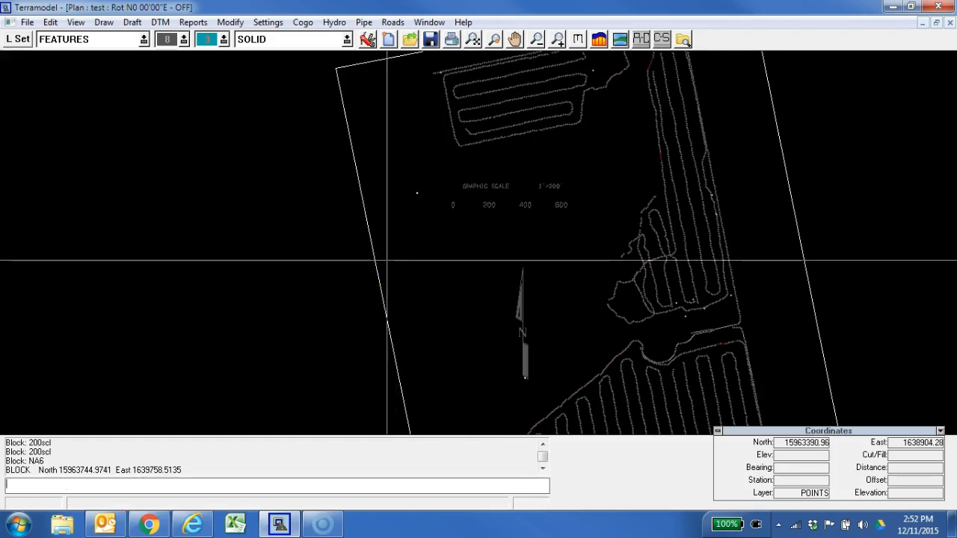
{"action": "key", "text": "ctrl+z"}
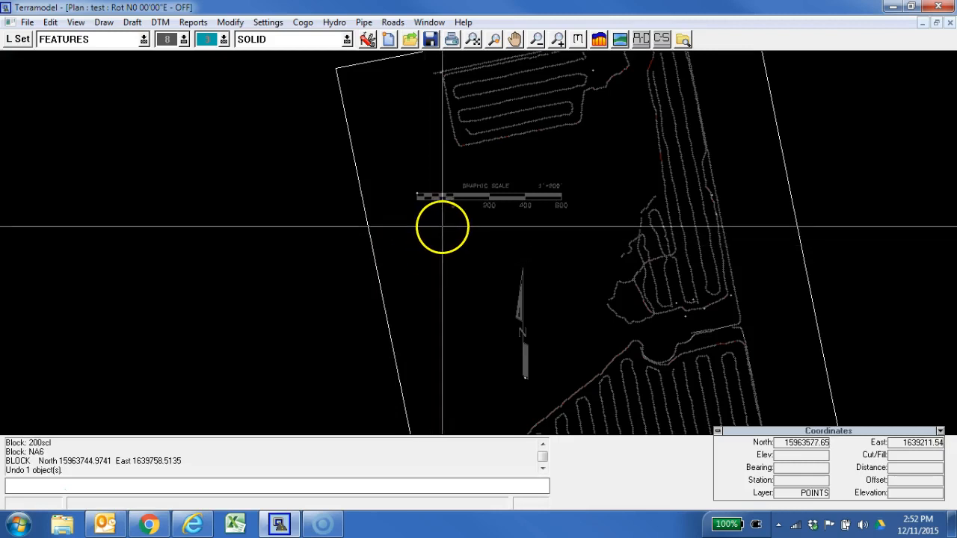
Rotate the graphic scale around a point west of the north arrow until it runs parallel to the plot box's west edge
{"action": "type", "text": "ro"}
{"action": "key", "text": "Return"}
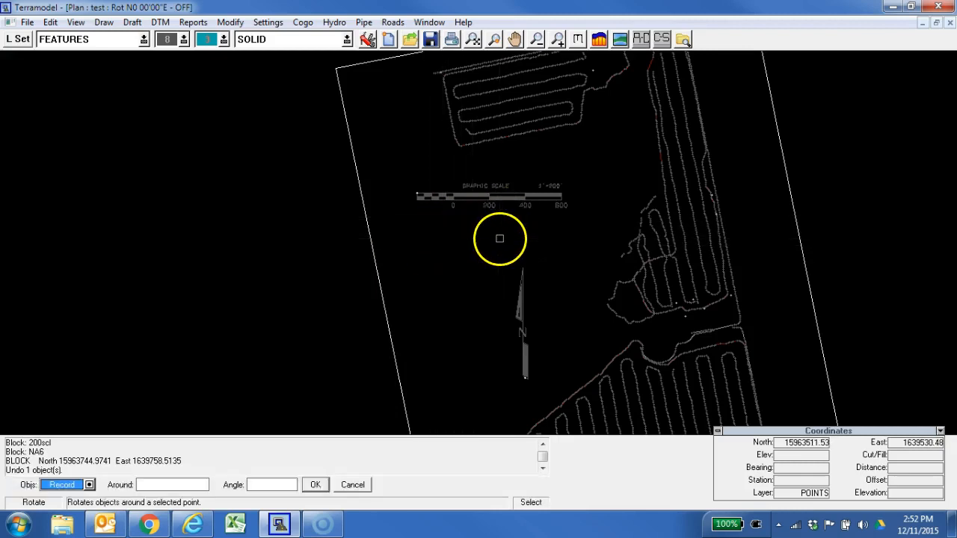
{"action": "left_click", "coordinate": [557, 195]}
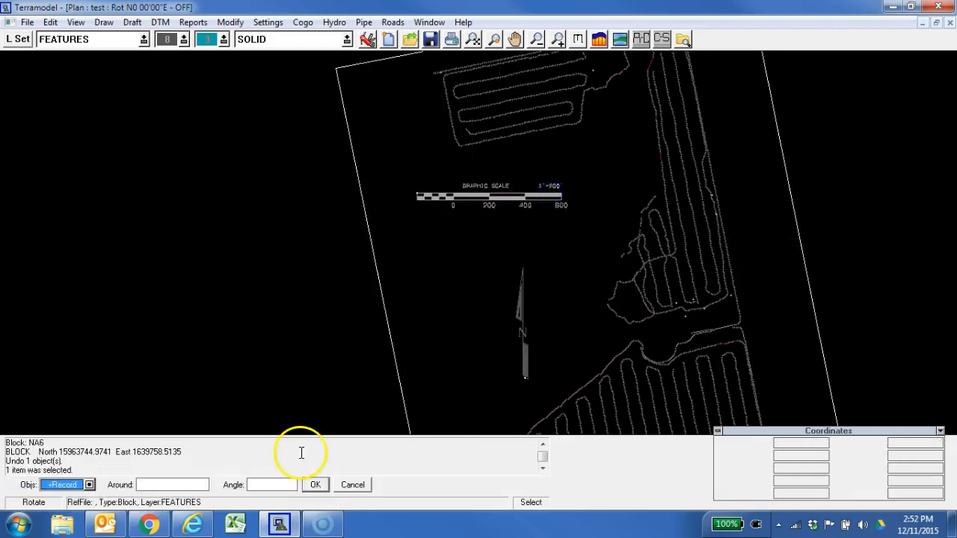
{"action": "left_click", "coordinate": [188, 484]}
{"action": "left_click", "coordinate": [423, 311]}
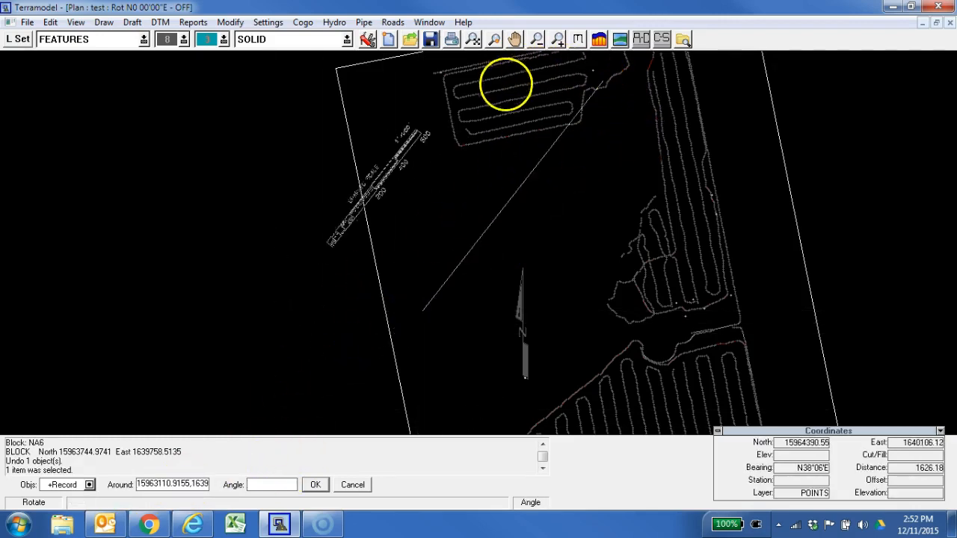
{"action": "left_click", "coordinate": [377, 87]}
Move the rotated graphic scale northeast to just inside the plot box's west edge, near its northwest corner
{"action": "key", "text": "m"}
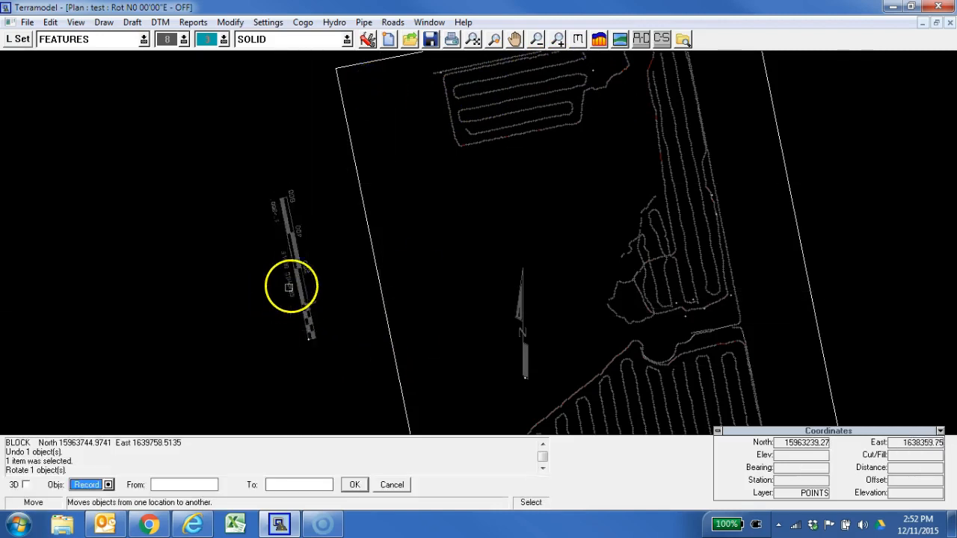
{"action": "left_click", "coordinate": [237, 291]}
{"action": "left_click", "coordinate": [341, 205]}
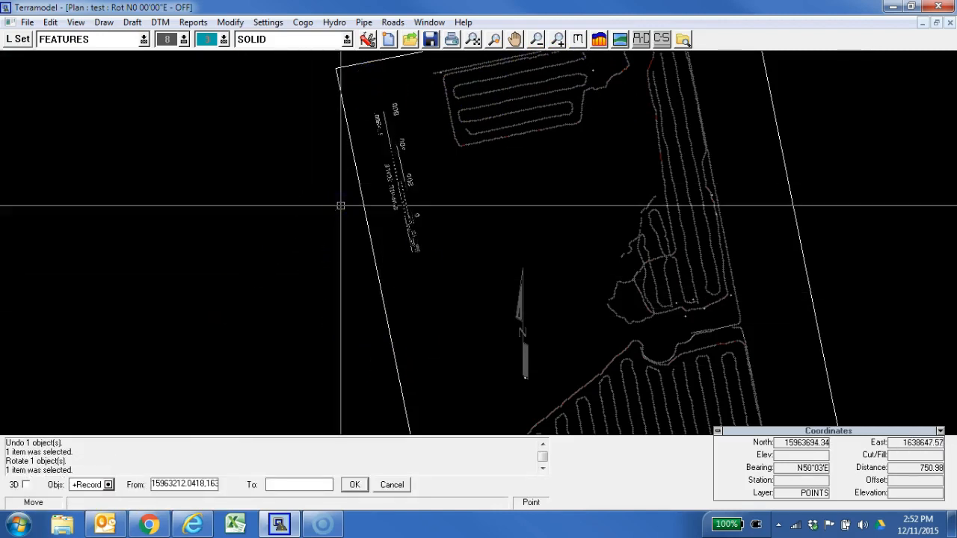
Create a DynaView from the field's plot box at scale 200, snapped to the west endpoint of the 13 x 19 landscape sheet's title-block line
{"action": "scroll", "coordinate": [416, 378], "scroll_direction": "down", "scroll_amount": 6}
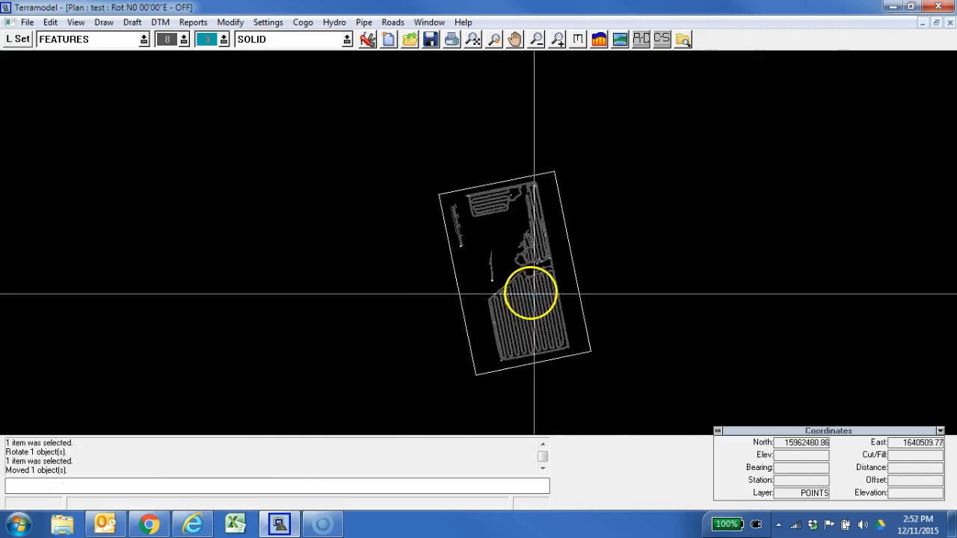
{"action": "mouse_move", "coordinate": [616, 298]}
{"action": "middle_mouse_down"}
{"action": "mouse_move", "coordinate": [556, 217]}
{"action": "mouse_move", "coordinate": [537, 327]}
{"action": "middle_mouse_up"}
{"action": "scroll", "coordinate": [556, 219], "scroll_direction": "up", "scroll_amount": 3}
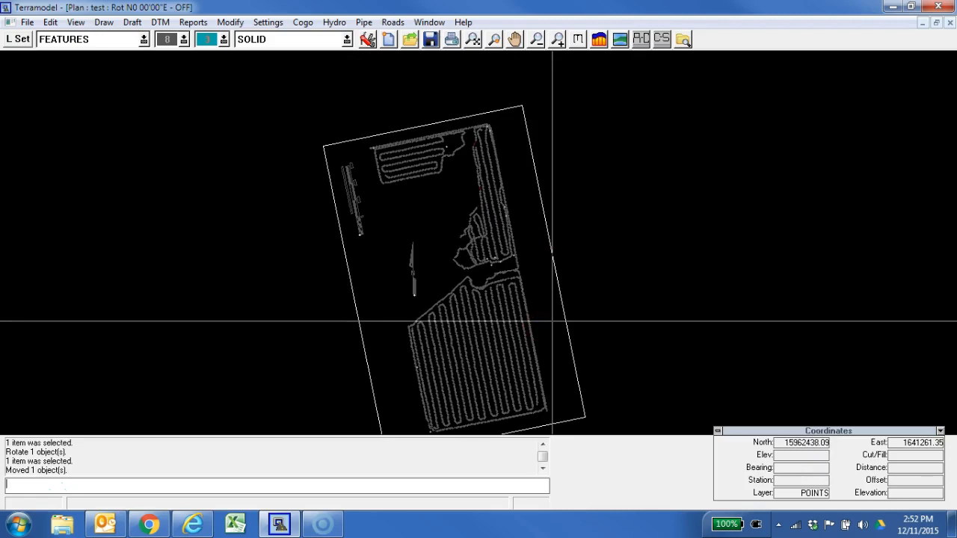
{"action": "key", "text": "Return"}
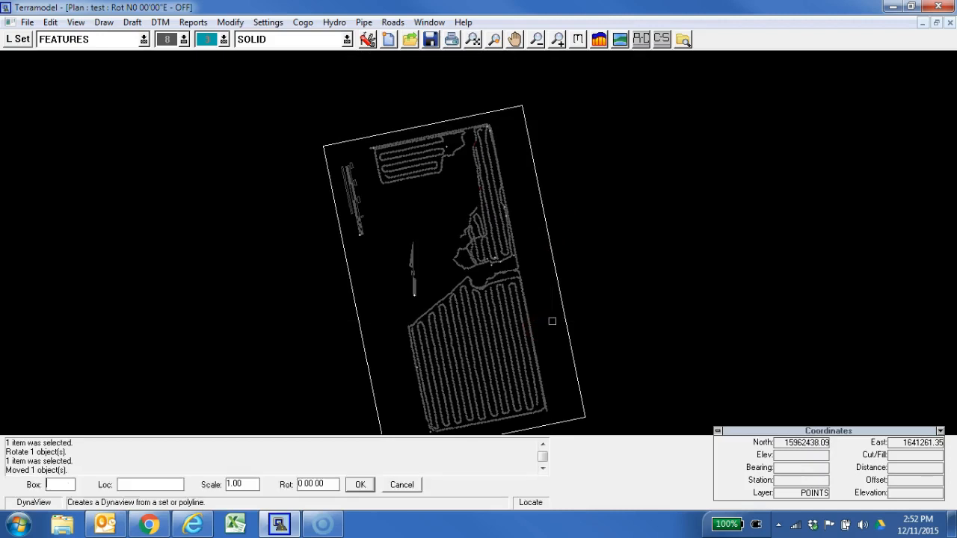
{"action": "left_click", "coordinate": [562, 305]}
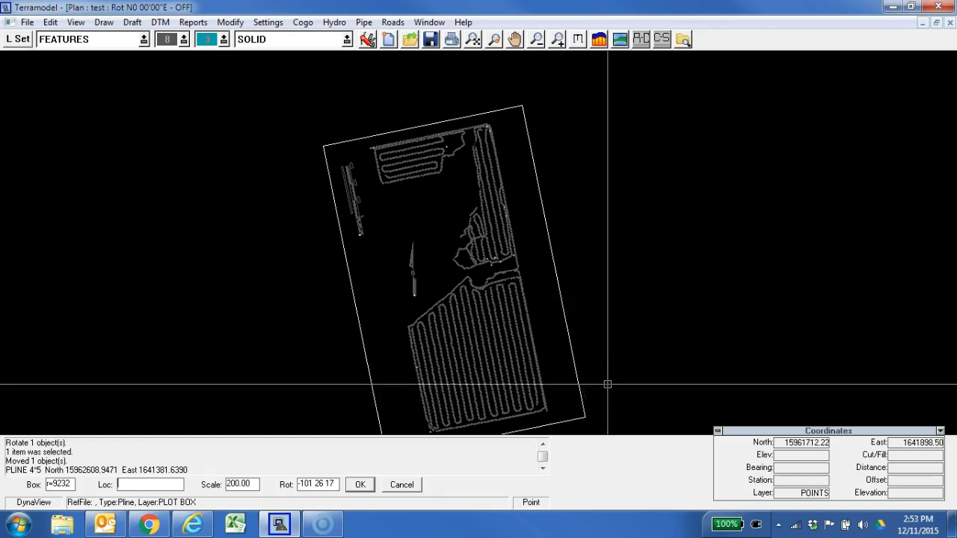
{"action": "key", "text": "ctrl+Tab"}
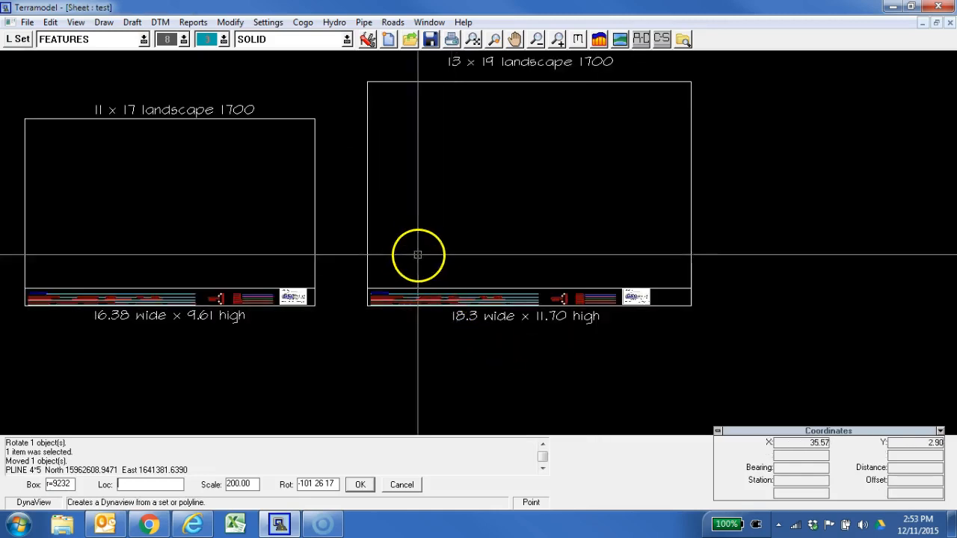
{"action": "right_click", "coordinate": [411, 235]}
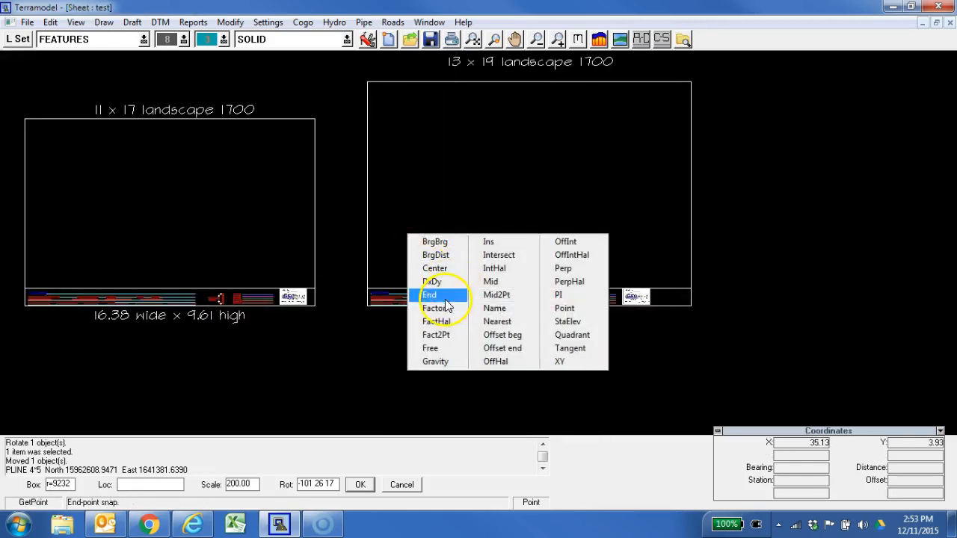
{"action": "left_click", "coordinate": [433, 294]}
{"action": "left_click", "coordinate": [402, 287]}
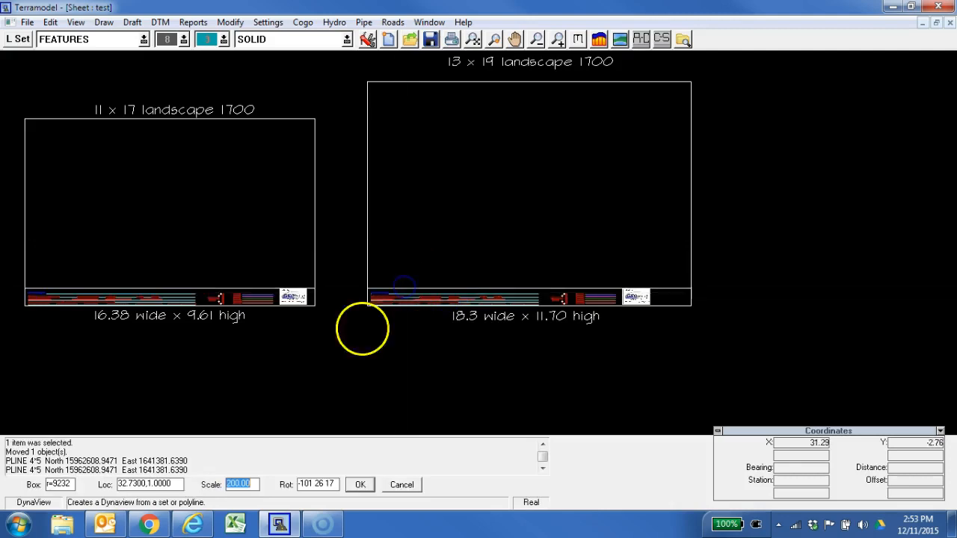
{"action": "left_click", "coordinate": [360, 484]}
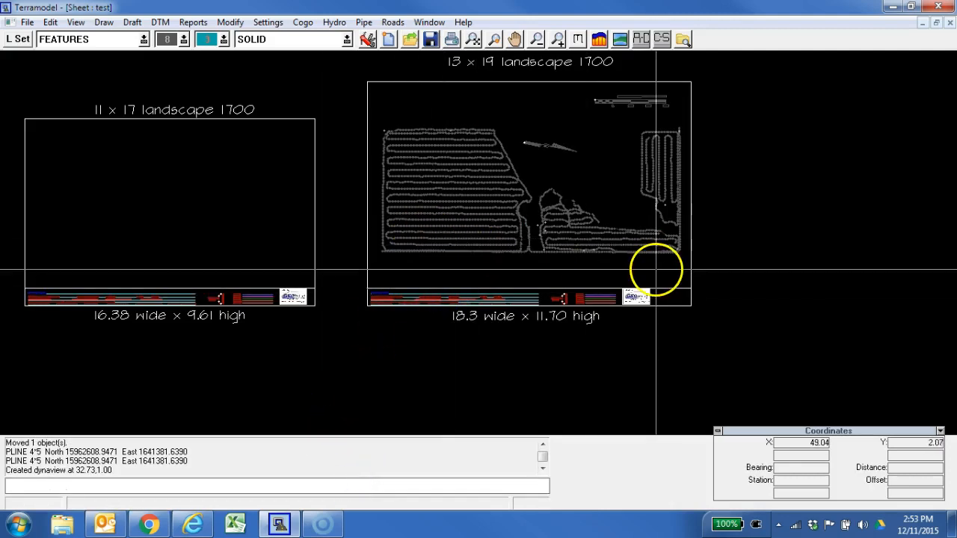
Draw an open six-point test polyline around the upper part of the north arrow in the plan view
{"action": "scroll", "coordinate": [641, 284], "scroll_direction": "up", "scroll_amount": 2}
{"action": "scroll", "coordinate": [642, 284], "scroll_direction": "down", "scroll_amount": 2}
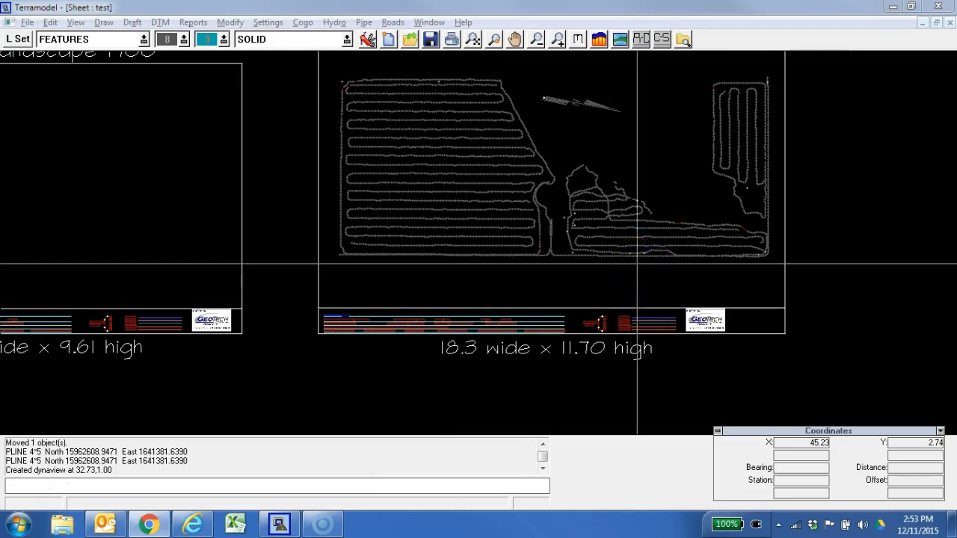
{"action": "left_click", "coordinate": [417, 273]}
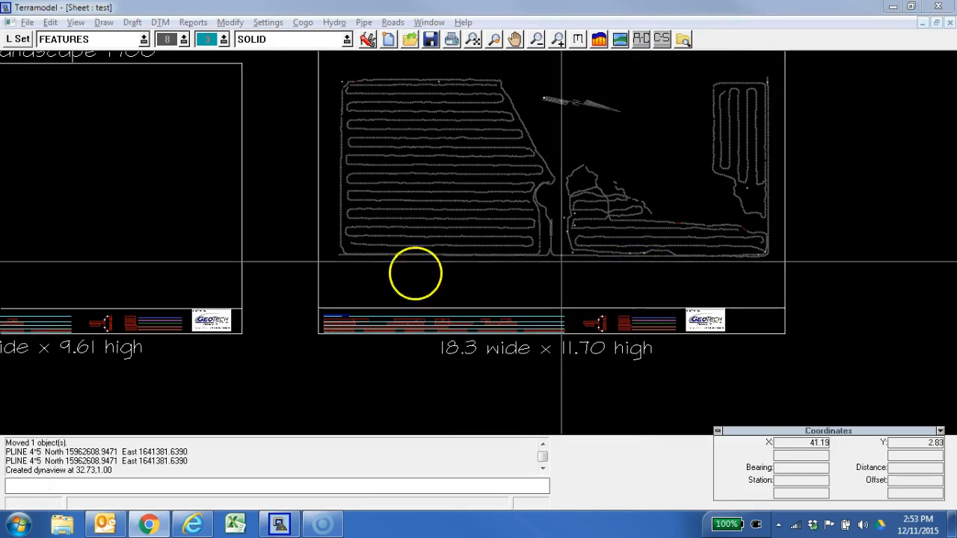
{"action": "key", "text": "ctrl+Tab"}
{"action": "scroll", "coordinate": [432, 272], "scroll_direction": "up", "scroll_amount": 3}
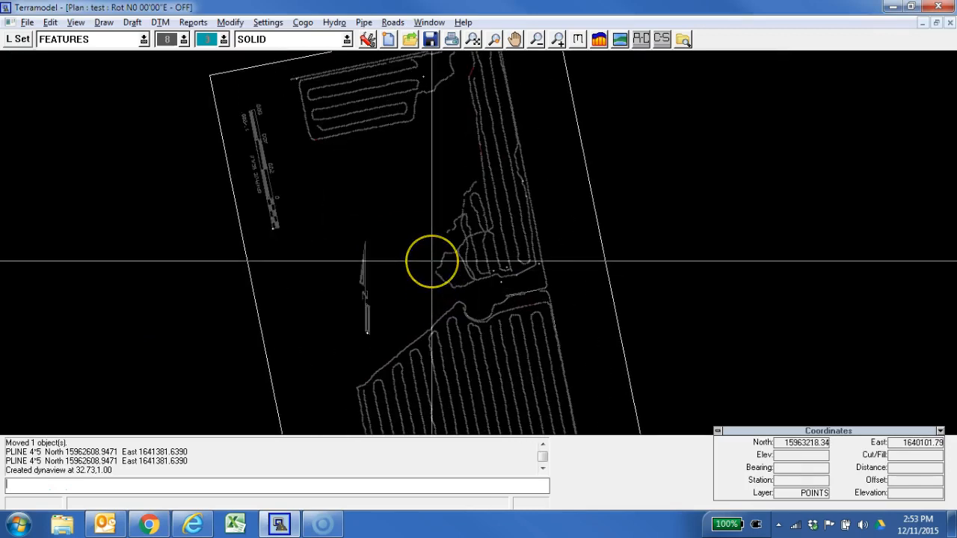
{"action": "key", "text": "p"}
{"action": "left_click", "coordinate": [332, 229]}
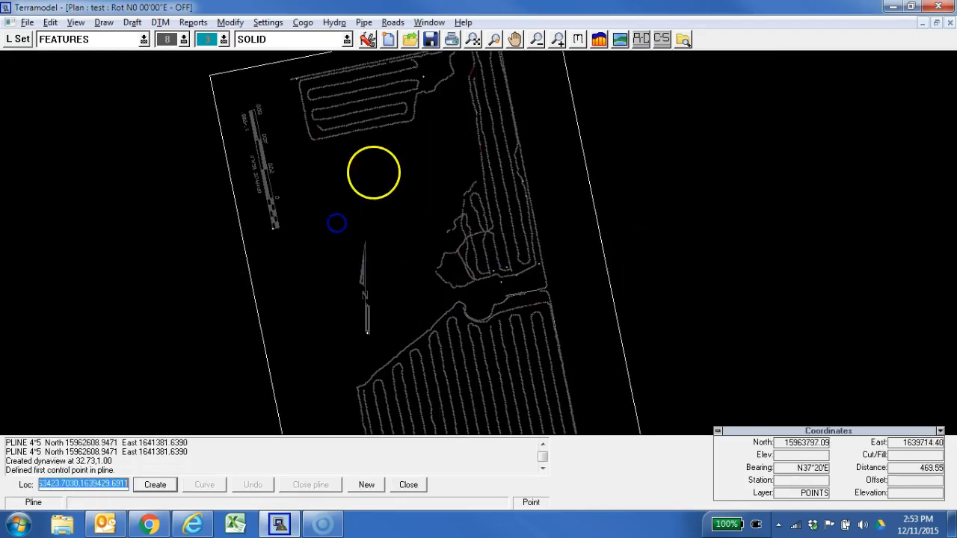
{"action": "left_click", "coordinate": [400, 171]}
{"action": "left_click", "coordinate": [404, 238]}
{"action": "left_click", "coordinate": [403, 249]}
{"action": "left_click", "coordinate": [391, 290]}
{"action": "left_click", "coordinate": [308, 278]}
{"action": "left_click", "coordinate": [395, 481]}
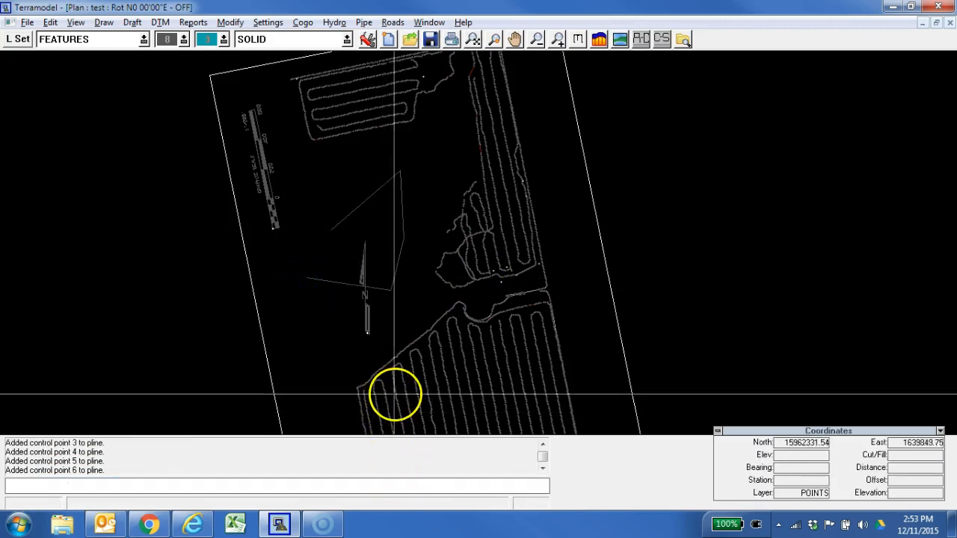
Check the test polyline in the sheet's DynaView and delete it from the plan view
{"action": "key", "text": "ctrl+Tab"}
{"action": "scroll", "coordinate": [494, 227], "scroll_direction": "down", "scroll_amount": 2}
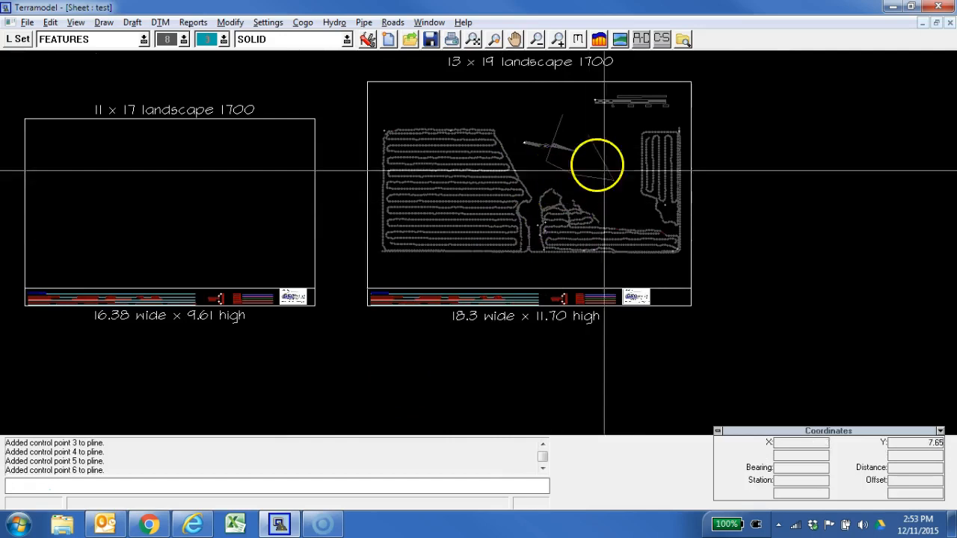
{"action": "scroll", "coordinate": [540, 183], "scroll_direction": "up", "scroll_amount": 2}
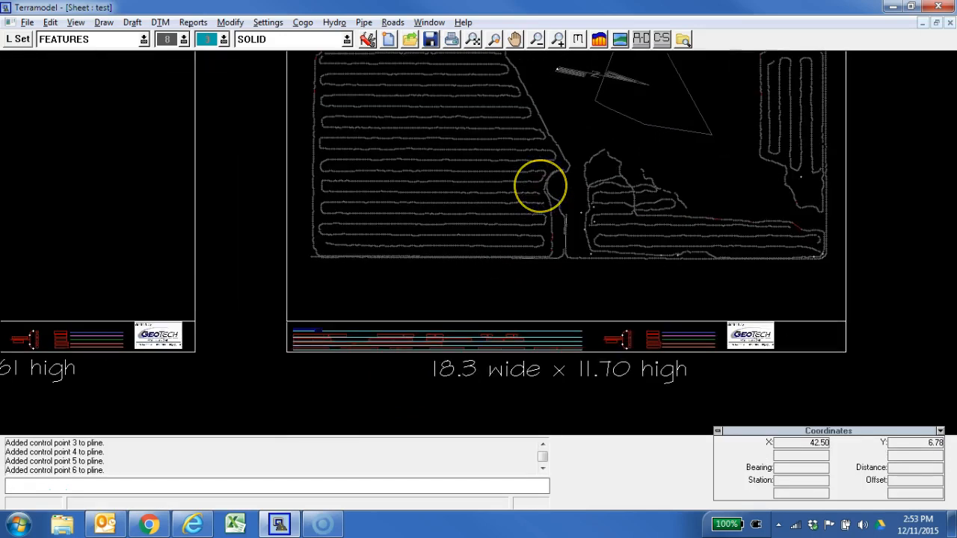
{"action": "key", "text": "ctrl+Tab"}
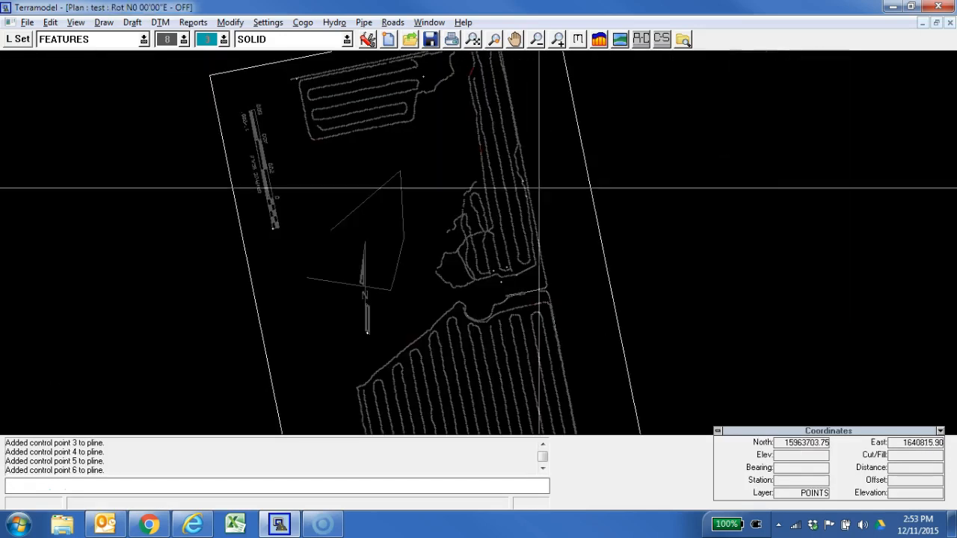
{"action": "type", "text": "d"}
{"action": "left_click", "coordinate": [406, 240]}
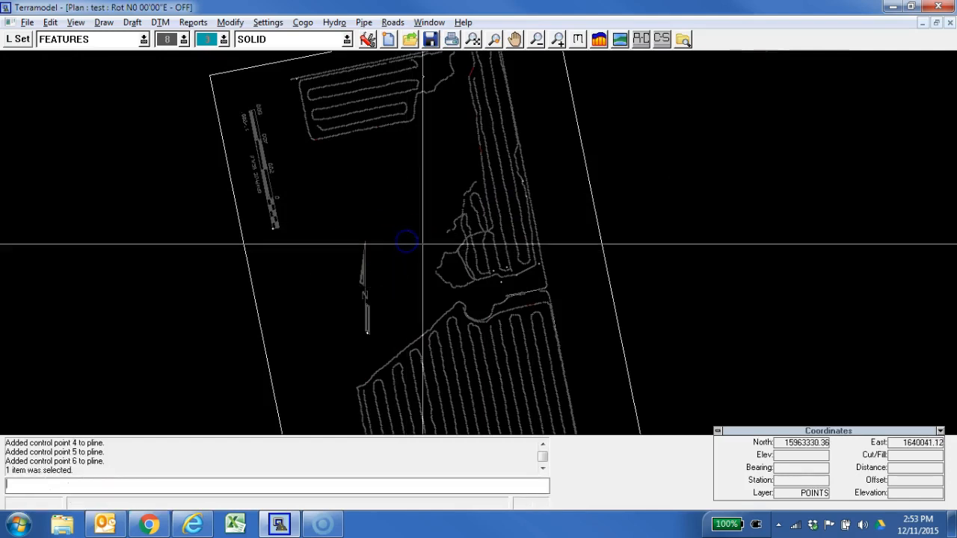
Return to the sheet view with the field layout on the 13 x 19 landscape sheet
{"action": "scroll", "coordinate": [421, 243], "scroll_direction": "down", "scroll_amount": 3}
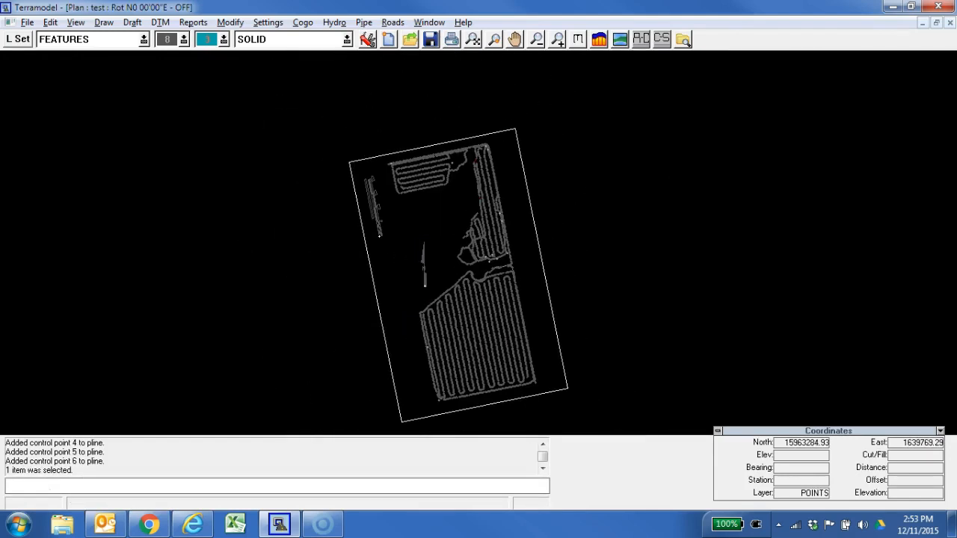
{"action": "left_click", "coordinate": [434, 252]}
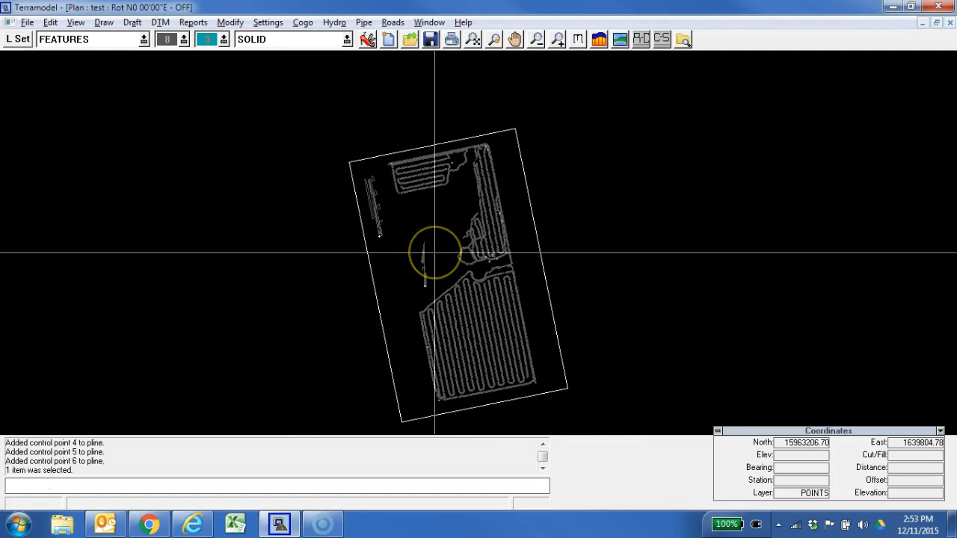
{"action": "left_click", "coordinate": [434, 252]}
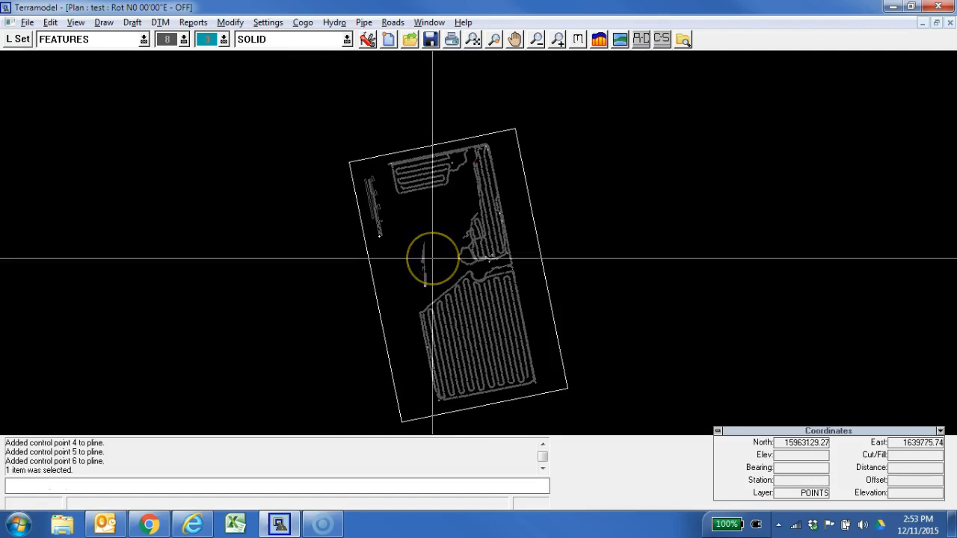
{"action": "key", "text": "ctrl+Tab"}
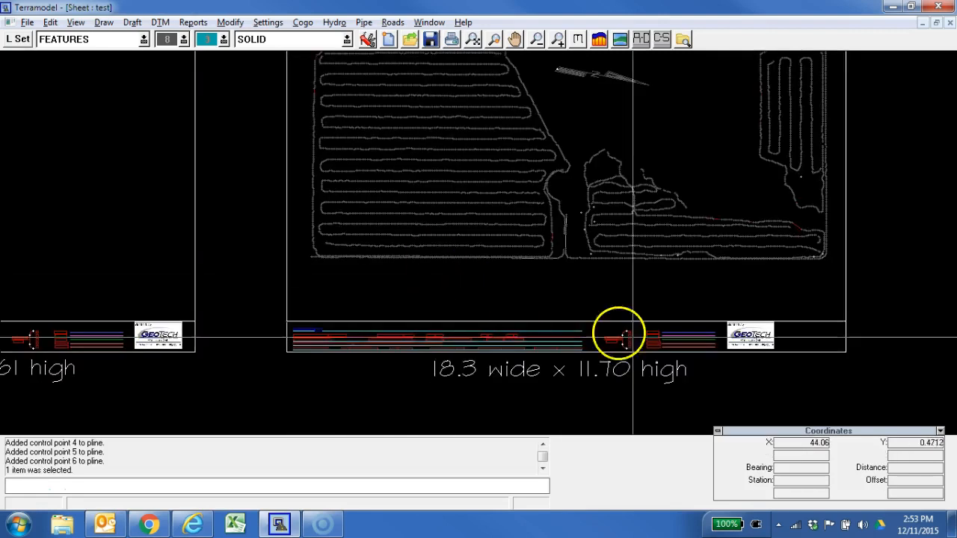
{"action": "scroll", "coordinate": [690, 351], "scroll_direction": "down", "scroll_amount": 2}
{"action": "type", "text": "plo"}
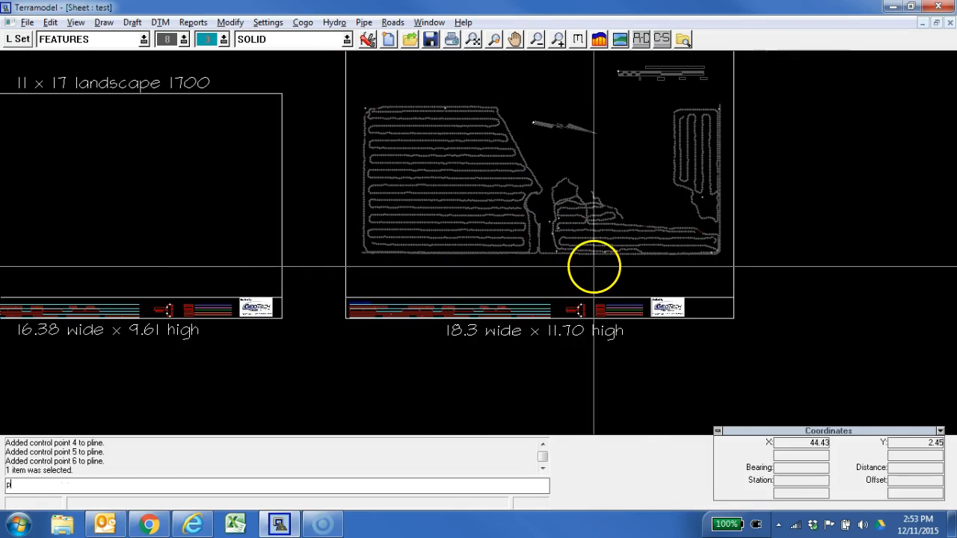
{"action": "key", "text": "Return"}
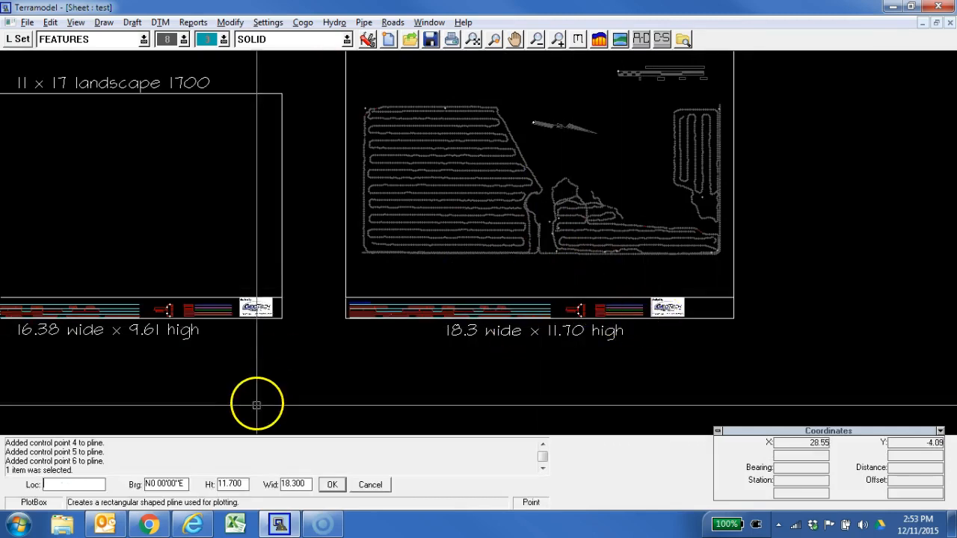
{"action": "key", "text": "Escape"}
Bring up the plot settings for the 13 x 19 landscape sheet's border and close them without plotting
{"action": "type", "text": "plot"}
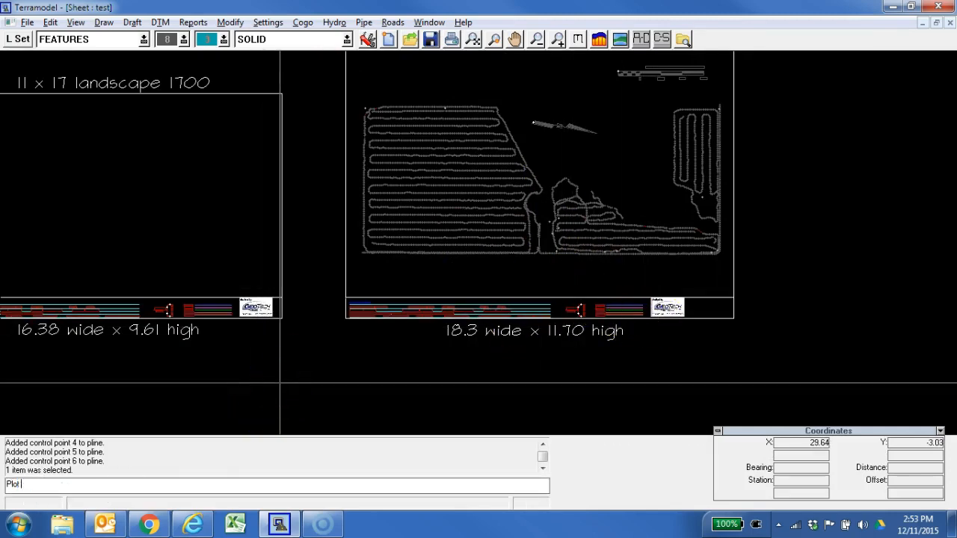
{"action": "key", "text": "Return"}
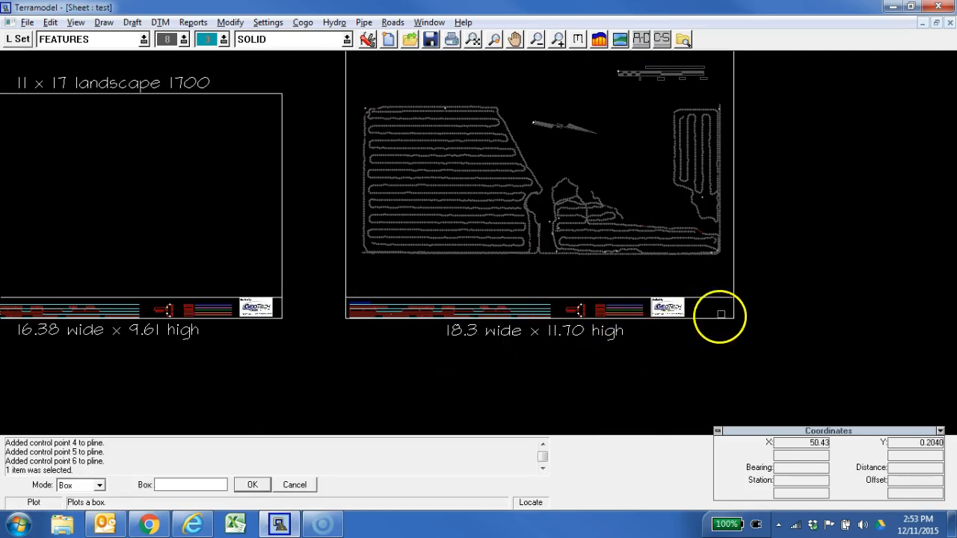
{"action": "left_click", "coordinate": [719, 317]}
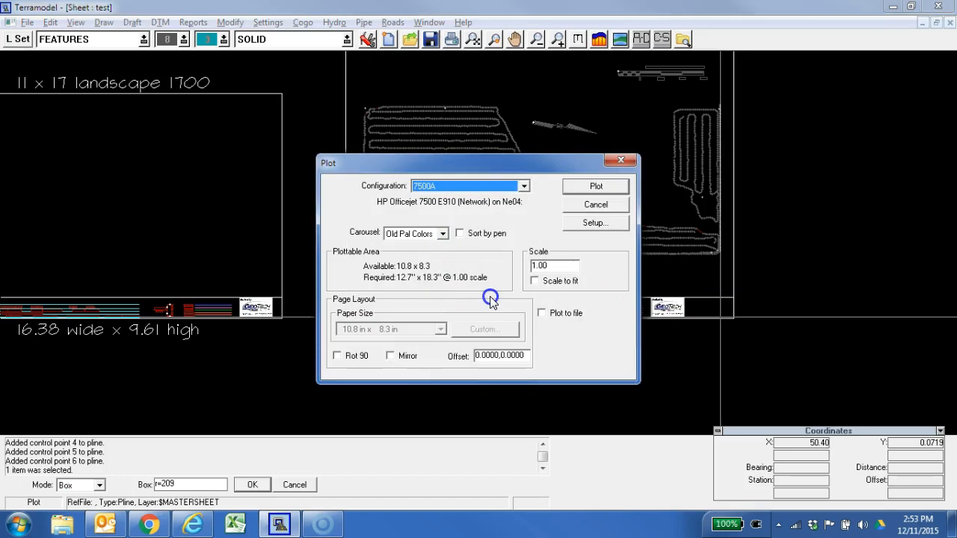
{"action": "key", "text": "Escape"}
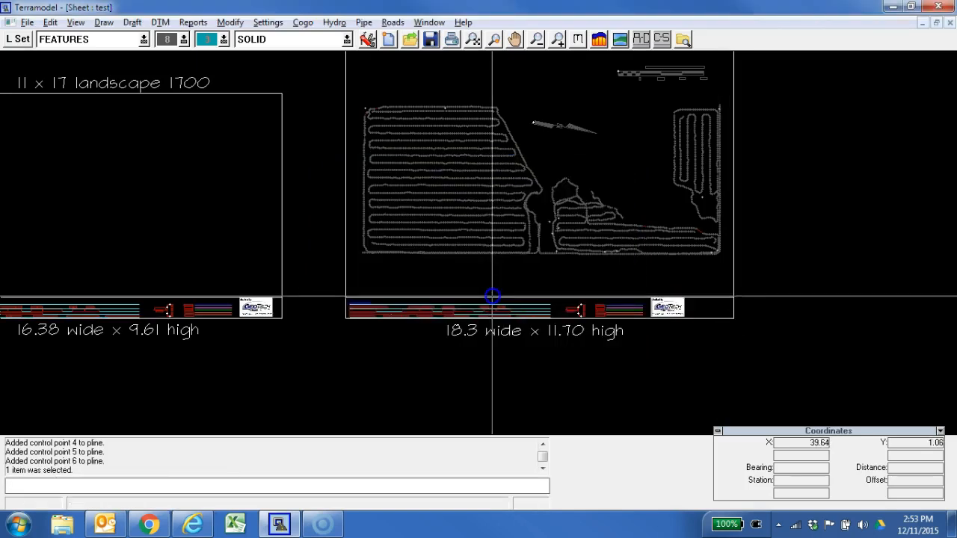
{"action": "scroll", "coordinate": [492, 296], "scroll_direction": "down", "scroll_amount": 1}
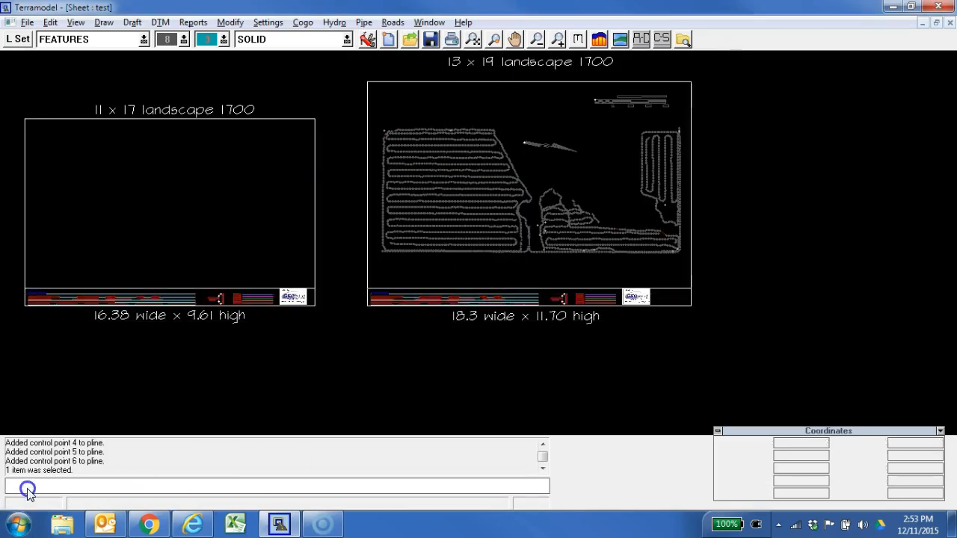